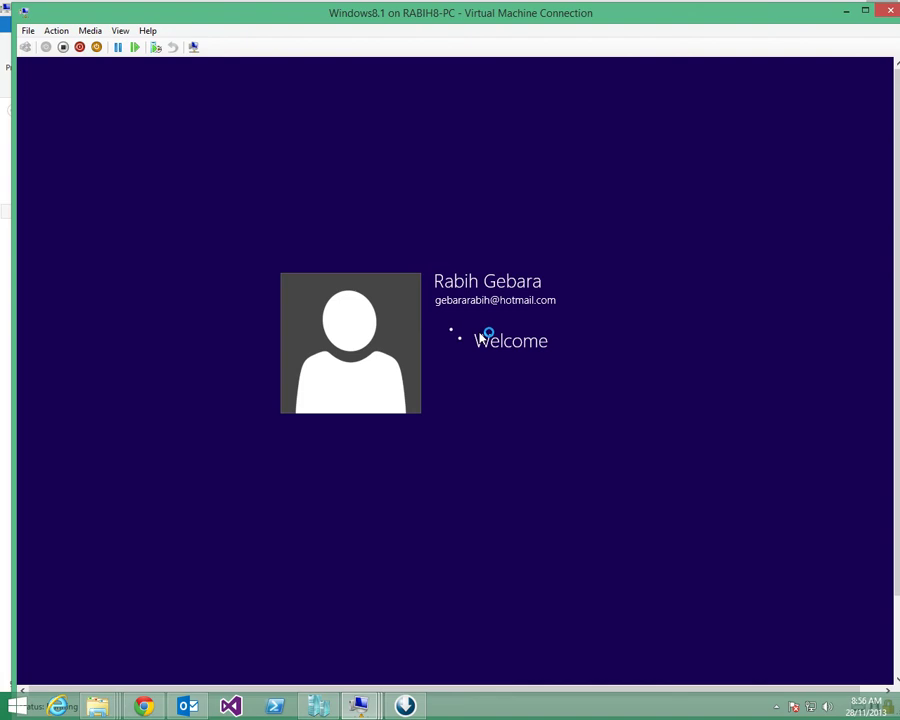
Reposition the Windows 8.1 virtual machine window and switch it to full screen mode.
drag(577, 22, 555, 20)
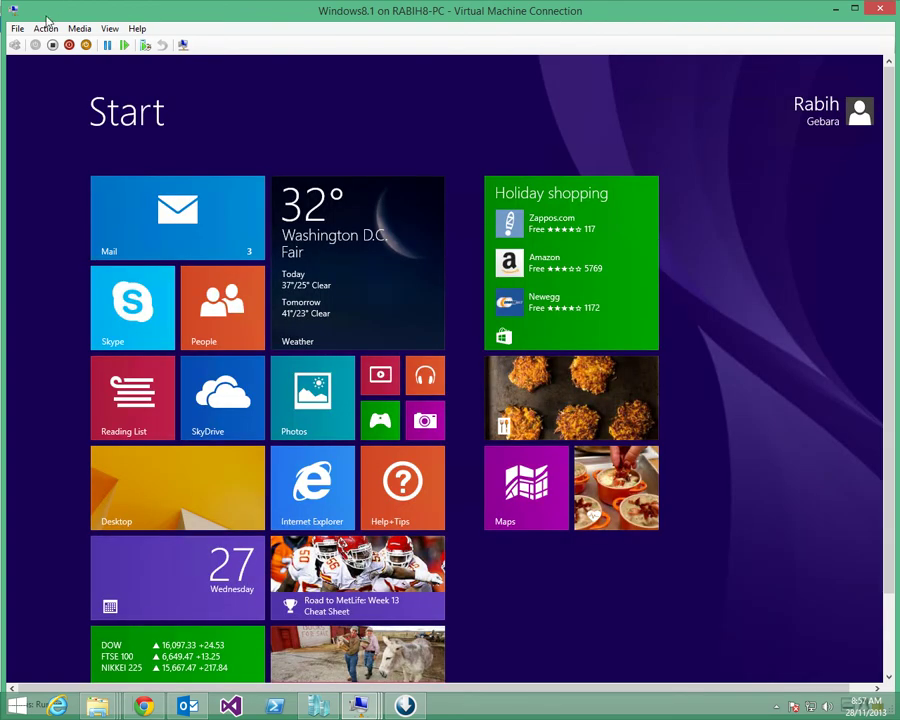
click(110, 28)
click(125, 40)
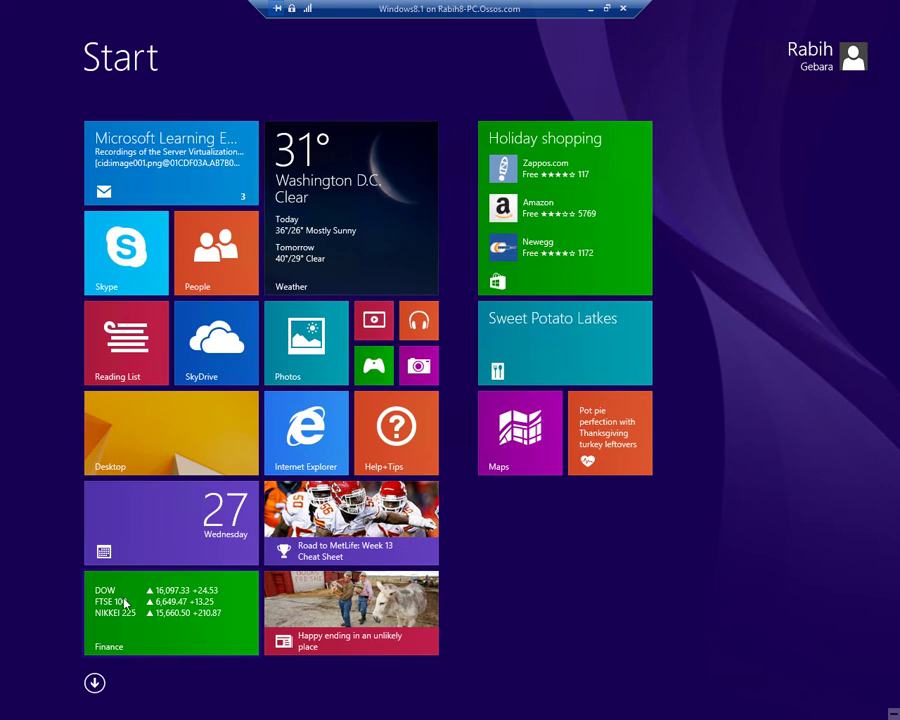
Resize the Weather tile on the Start screen to Small.
right_click(364, 212)
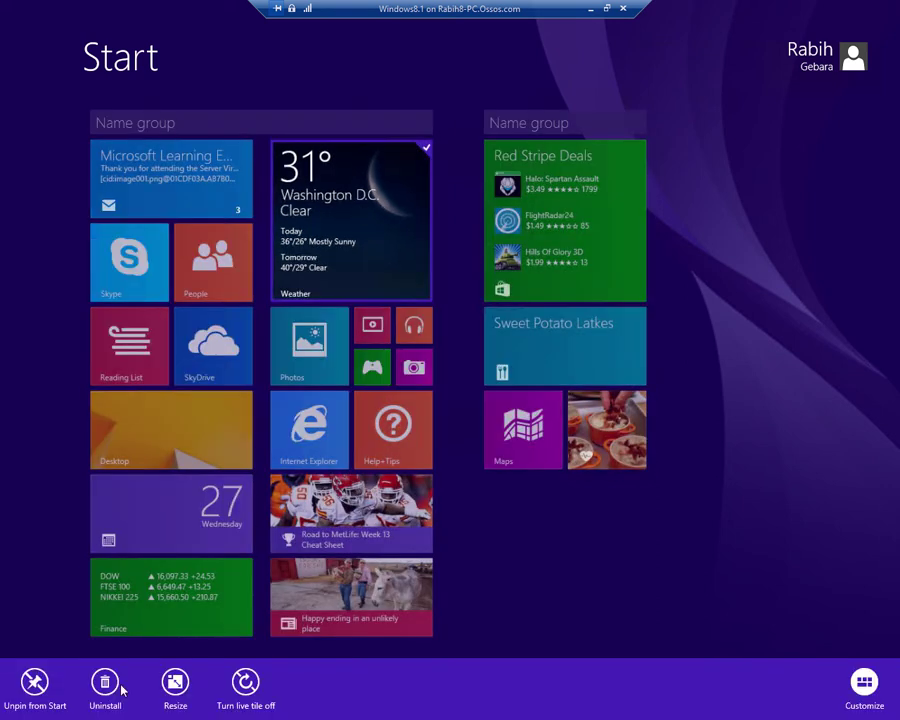
click(175, 684)
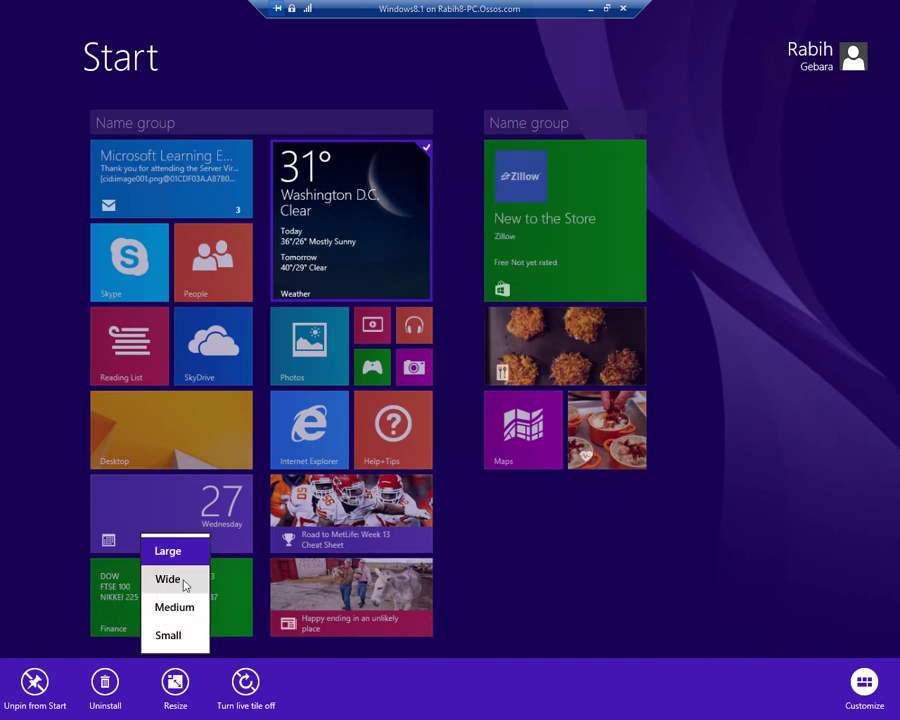
click(172, 634)
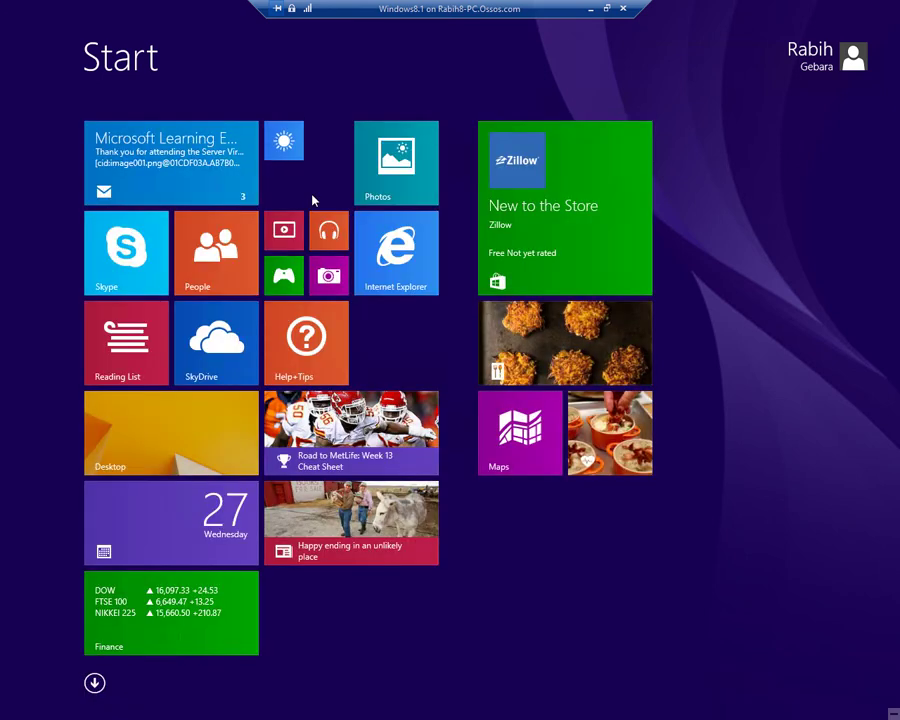
Look at the Weather app, dismissing its location prompt and getting-started box, and return to the Start screen.
click(285, 142)
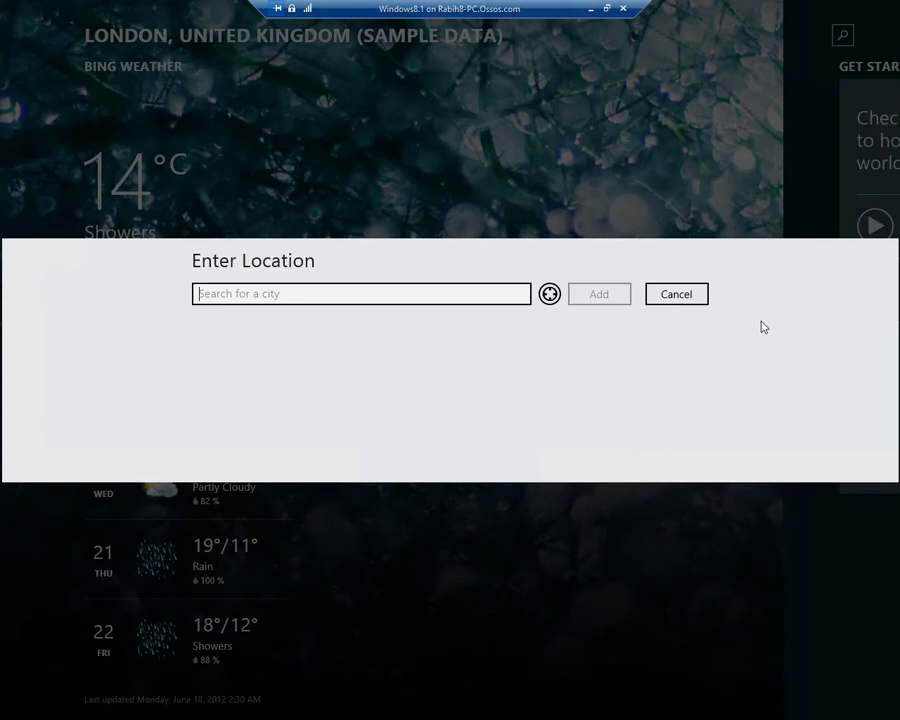
click(668, 296)
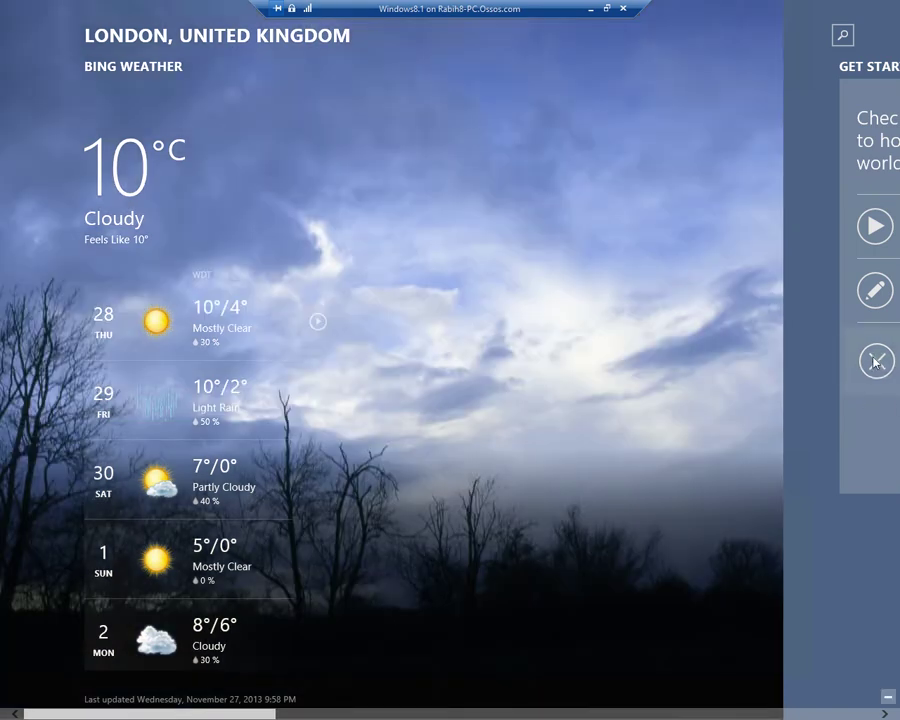
click(868, 362)
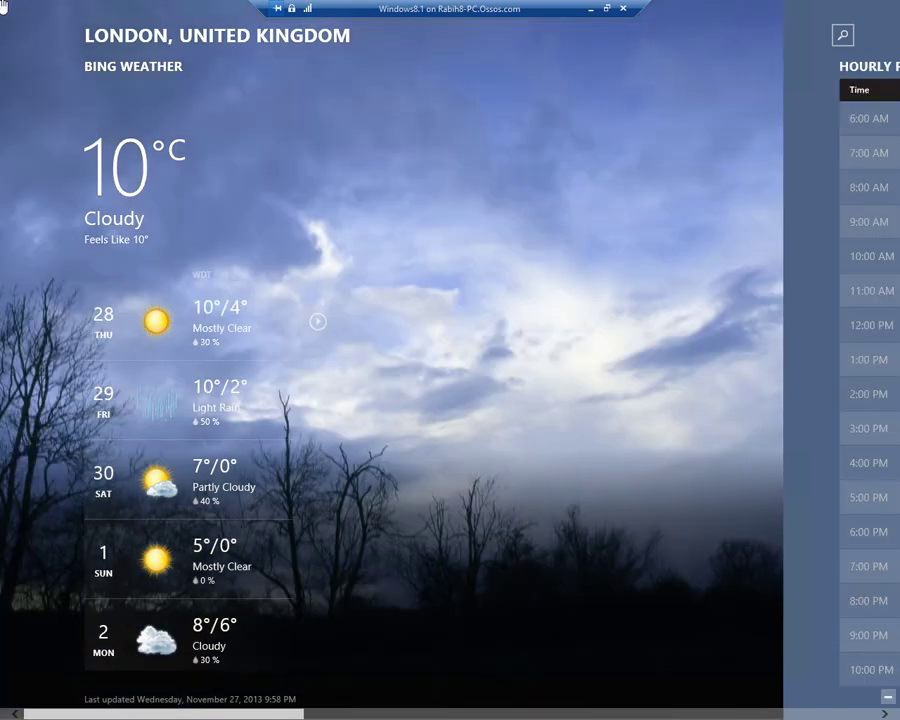
mouse_move(899, 1)
mouse_move(888, 300)
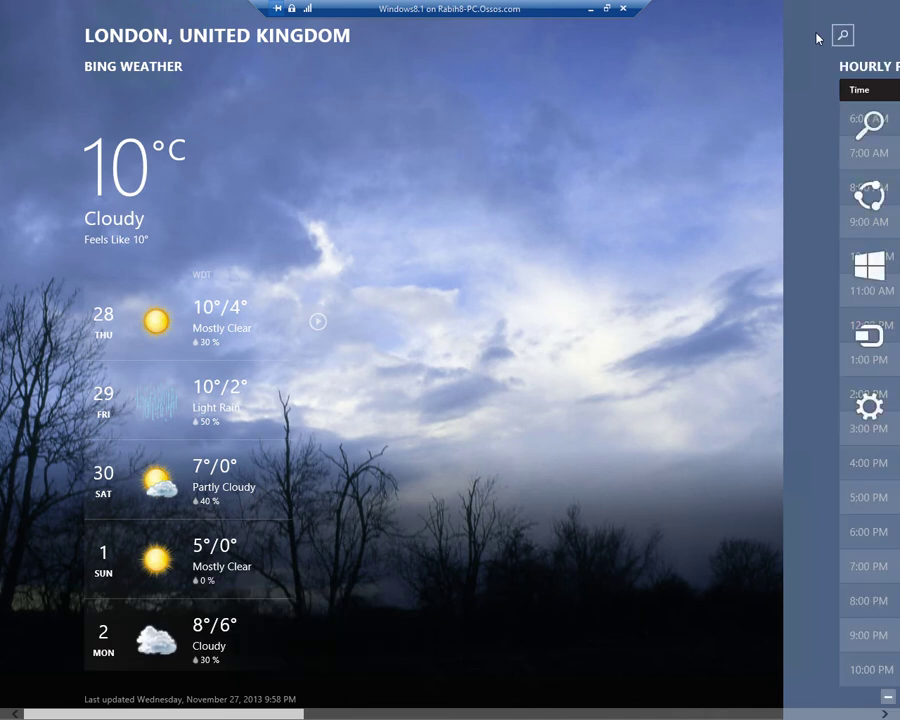
click(868, 270)
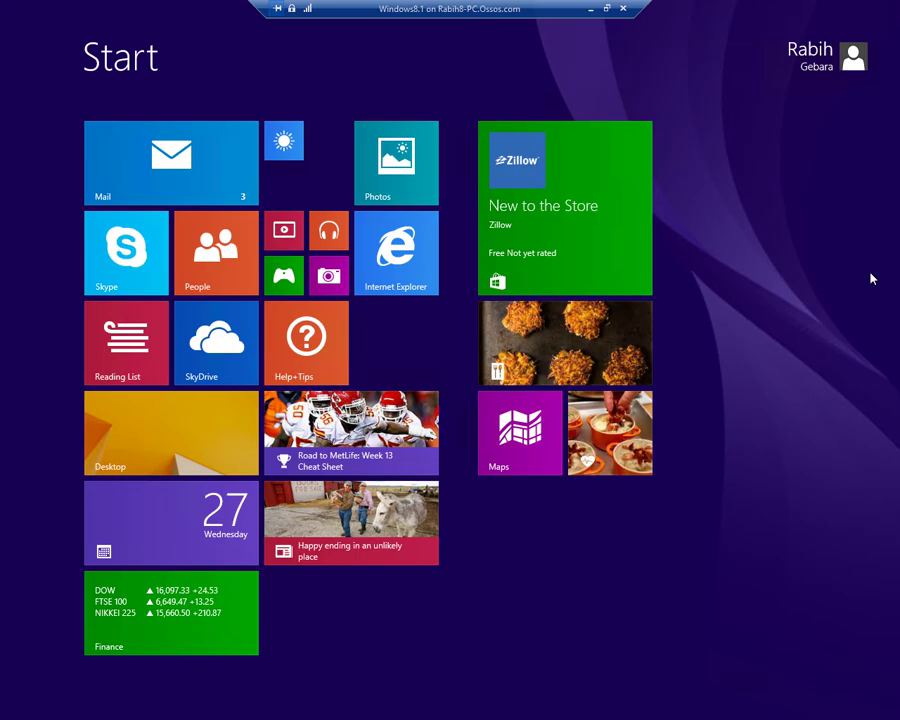
Uninstall the Weather app from the Start screen.
right_click(296, 147)
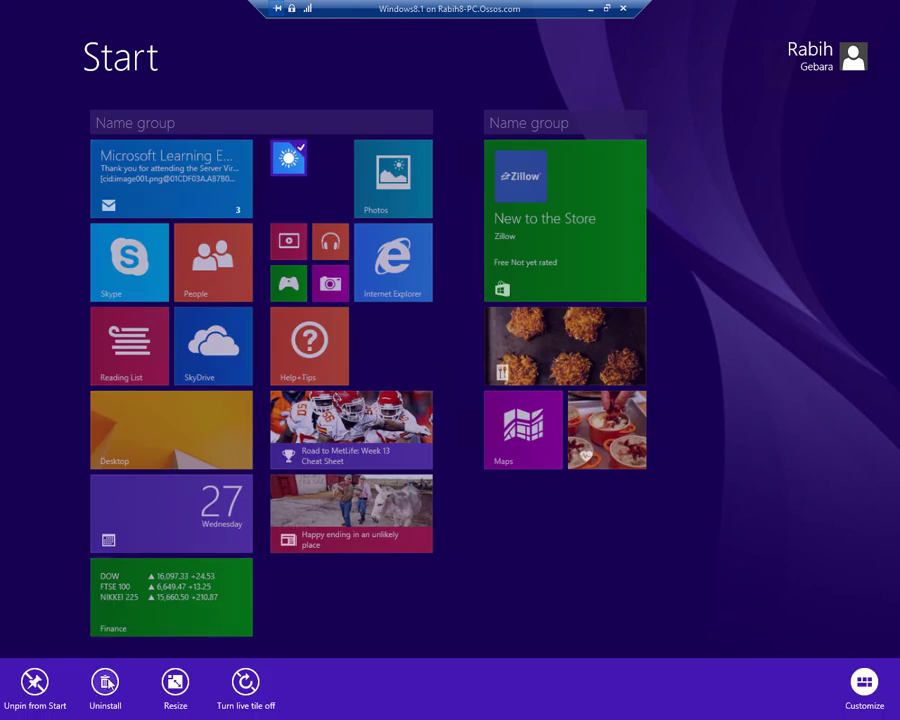
click(105, 684)
click(194, 628)
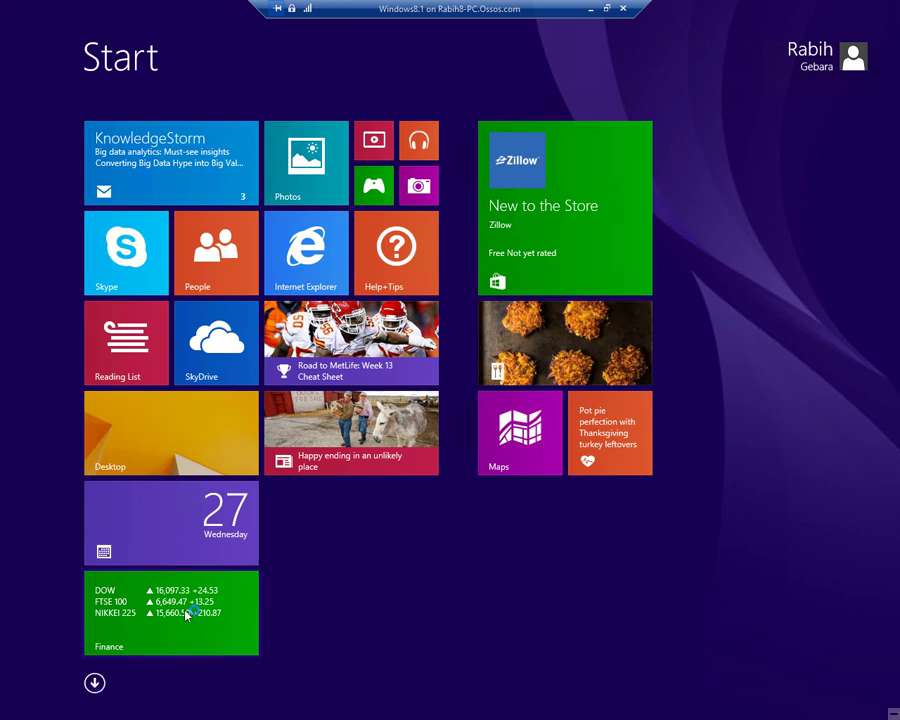
Move the Finance tile into the second tile column, directly beneath the News tile.
drag(237, 631, 411, 450)
drag(234, 619, 290, 494)
drag(192, 618, 345, 488)
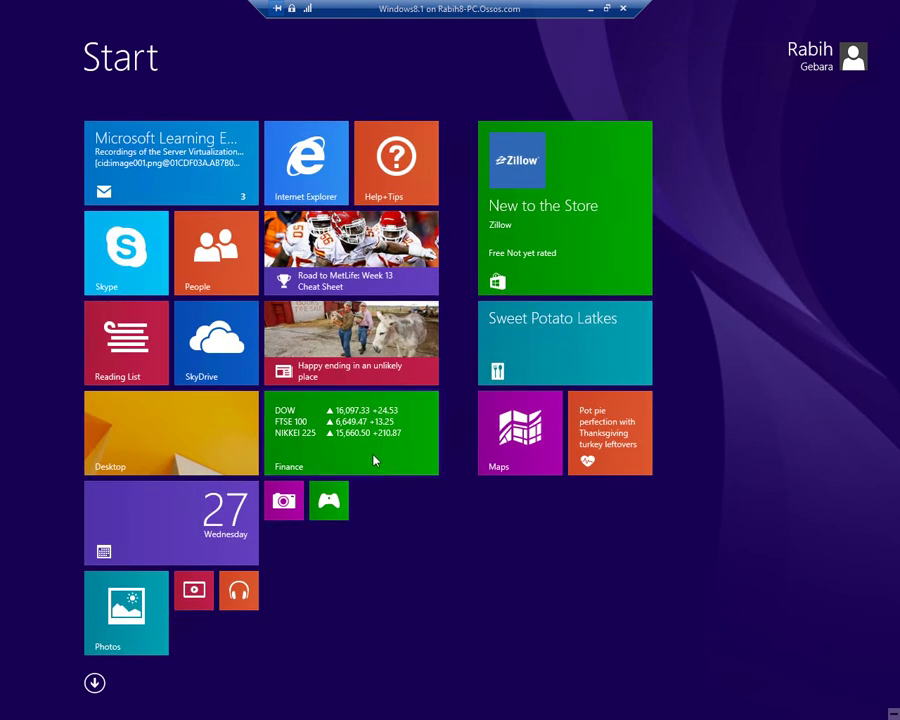
Resize the Camera tile on the Start screen to Medium.
right_click(288, 505)
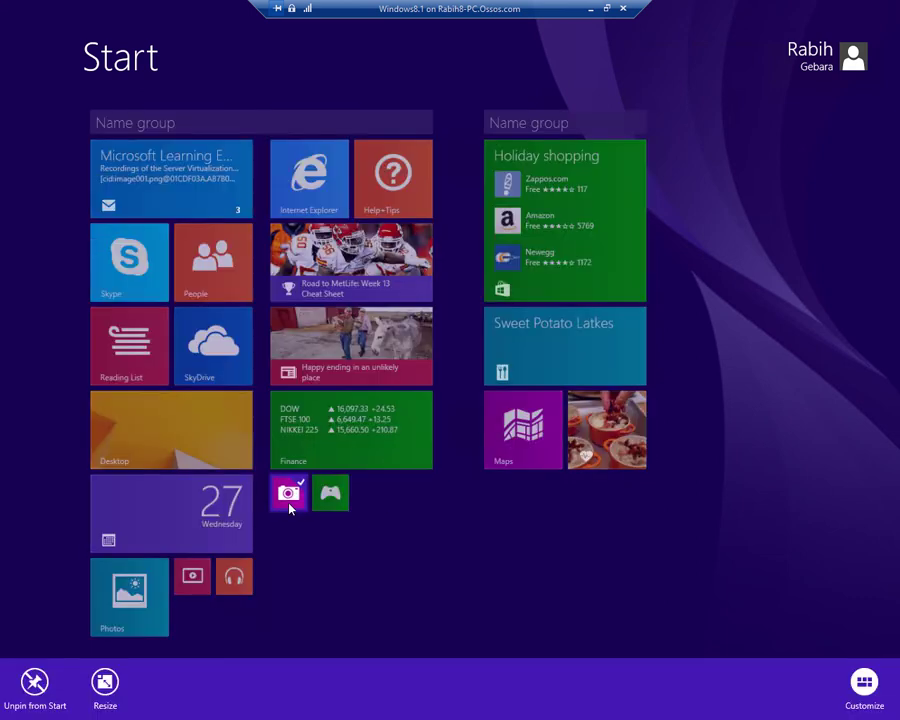
click(105, 682)
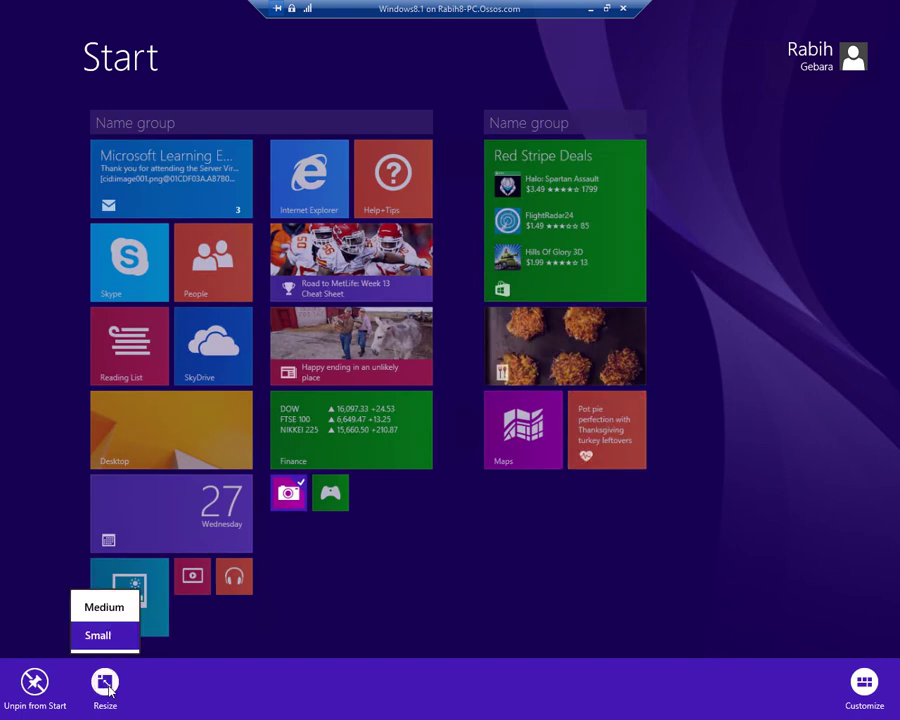
click(104, 607)
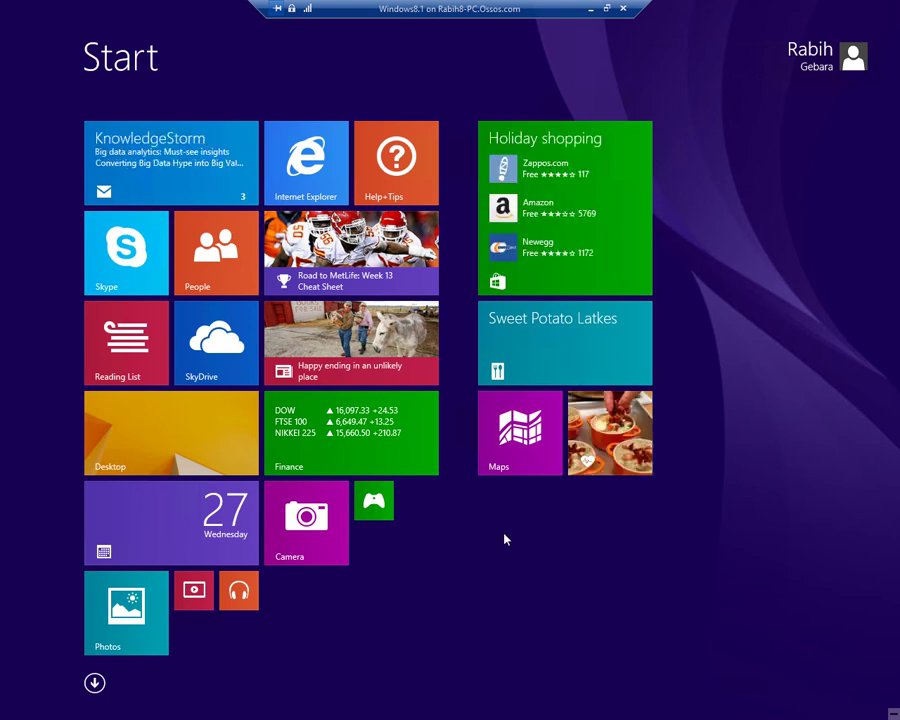
Examine the list of all installed apps and return to the Start screen tiles.
click(95, 684)
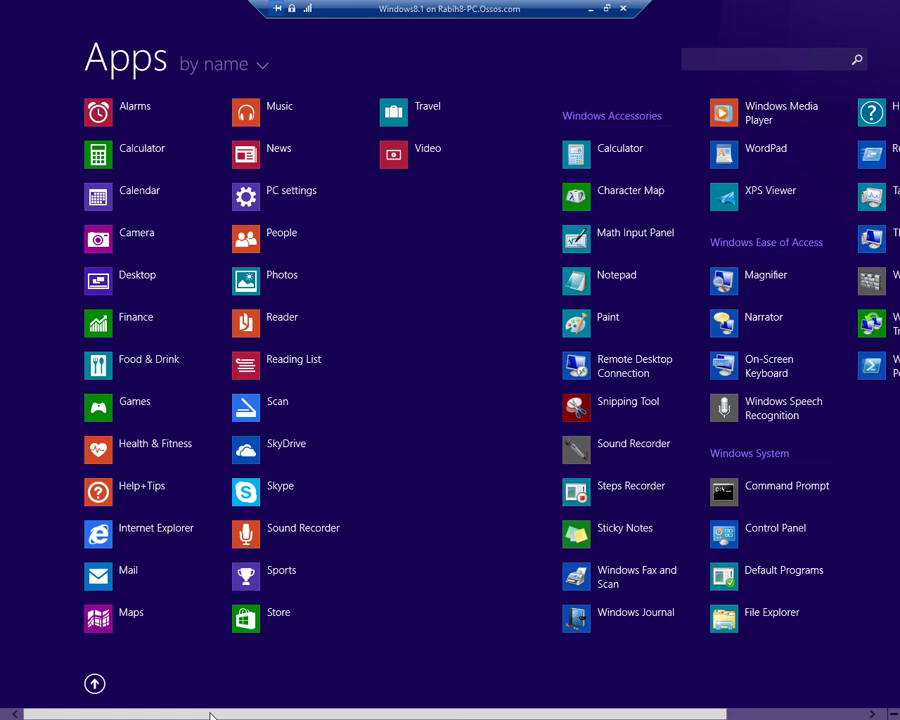
scroll(156, 712, down, 2)
scroll(156, 712, up, 2)
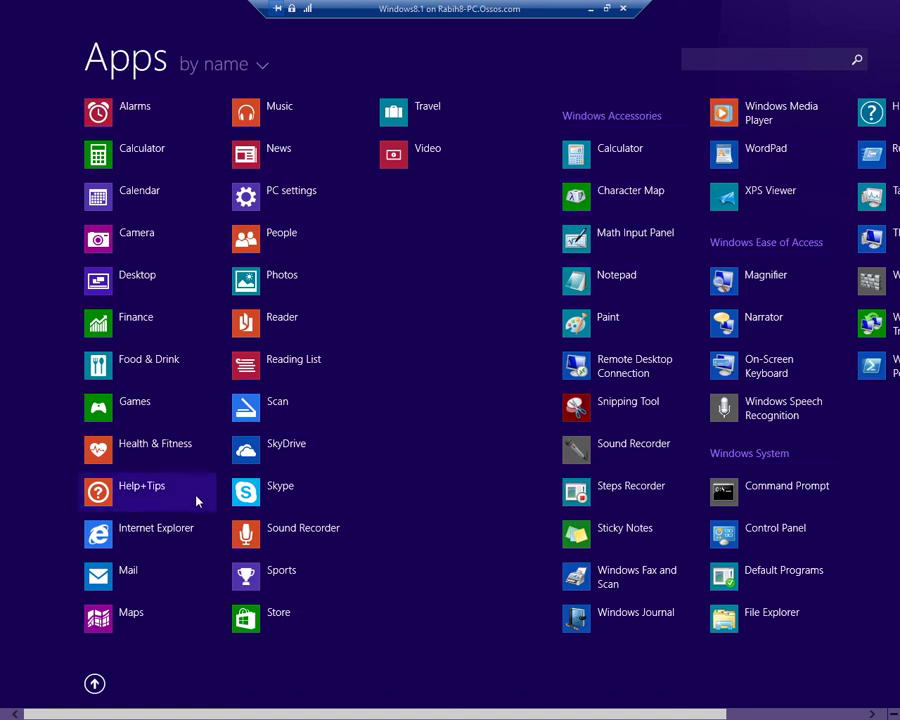
click(94, 683)
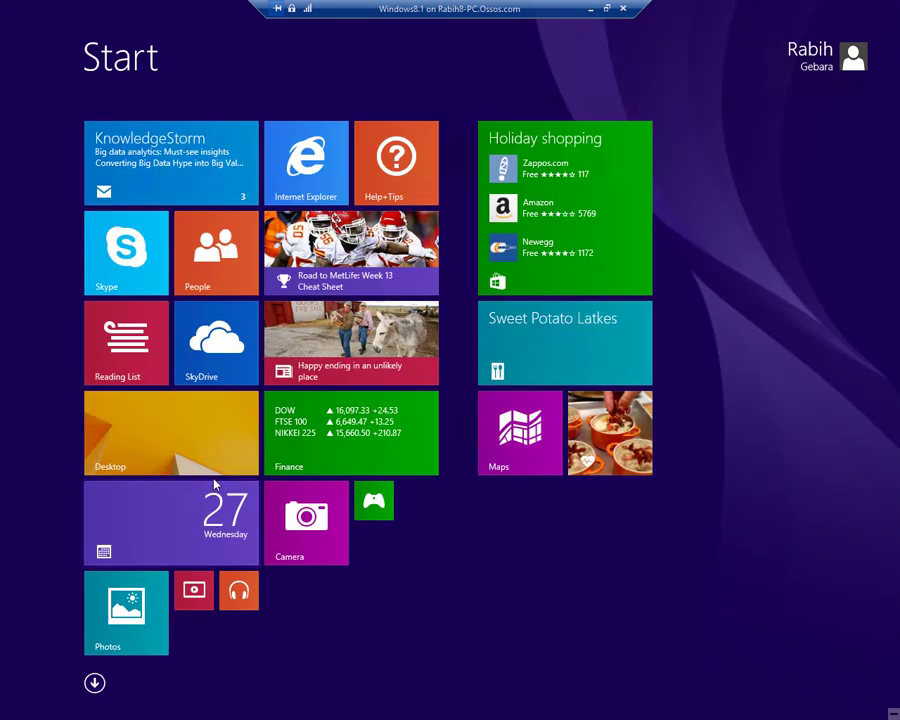
Launch Internet Explorer on the desktop and move its window toward the middle of the desktop.
click(181, 431)
click(57, 706)
drag(229, 40, 345, 101)
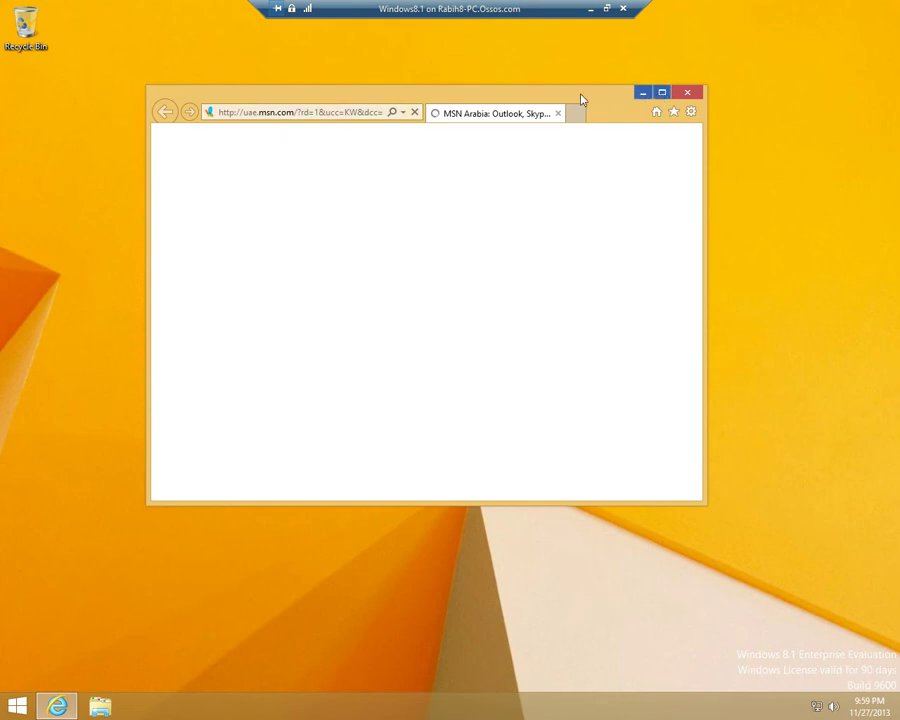
Complete the Internet Explorer 11 setup with the option not to use recommended settings.
click(292, 112)
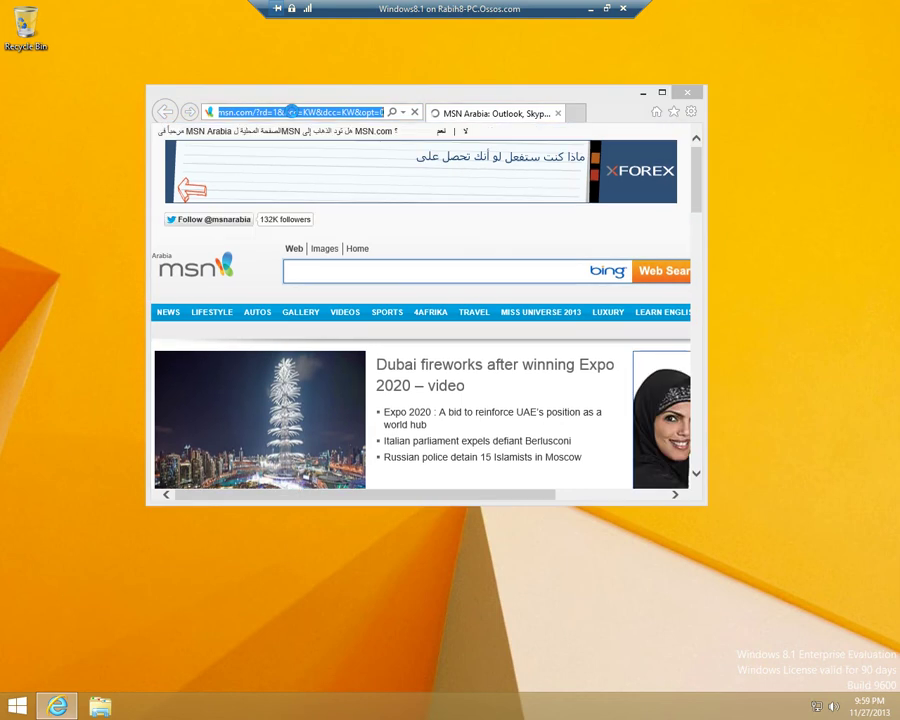
click(350, 336)
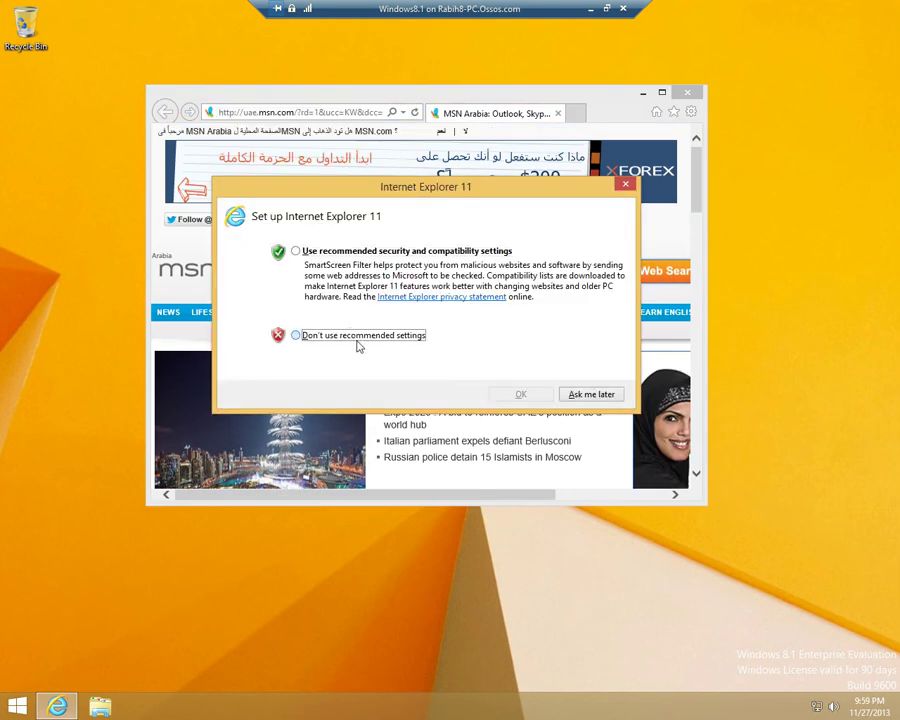
click(521, 394)
click(325, 113)
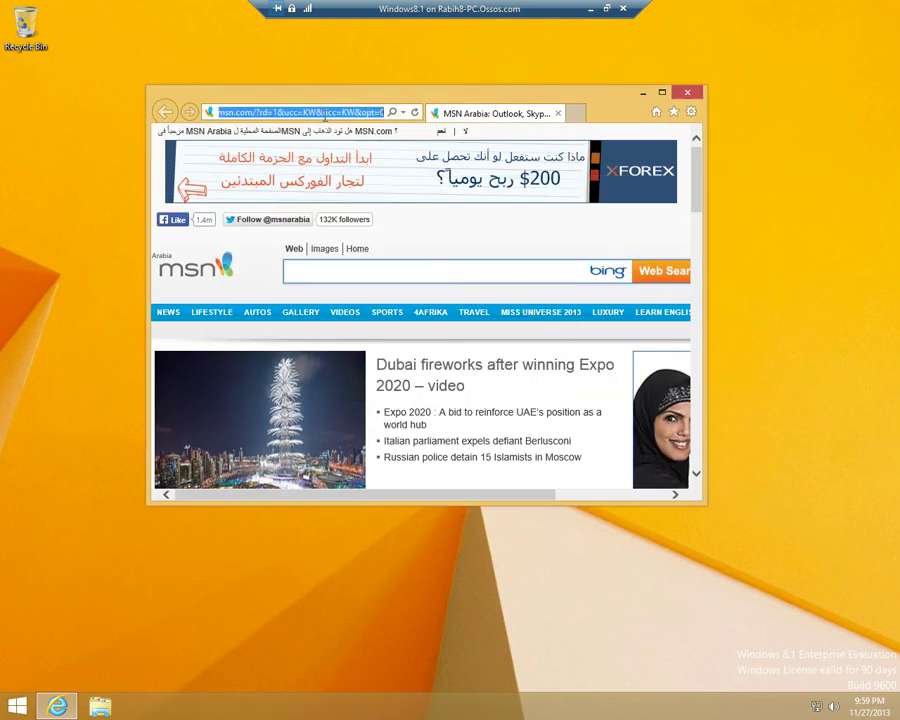
text(www.goog)
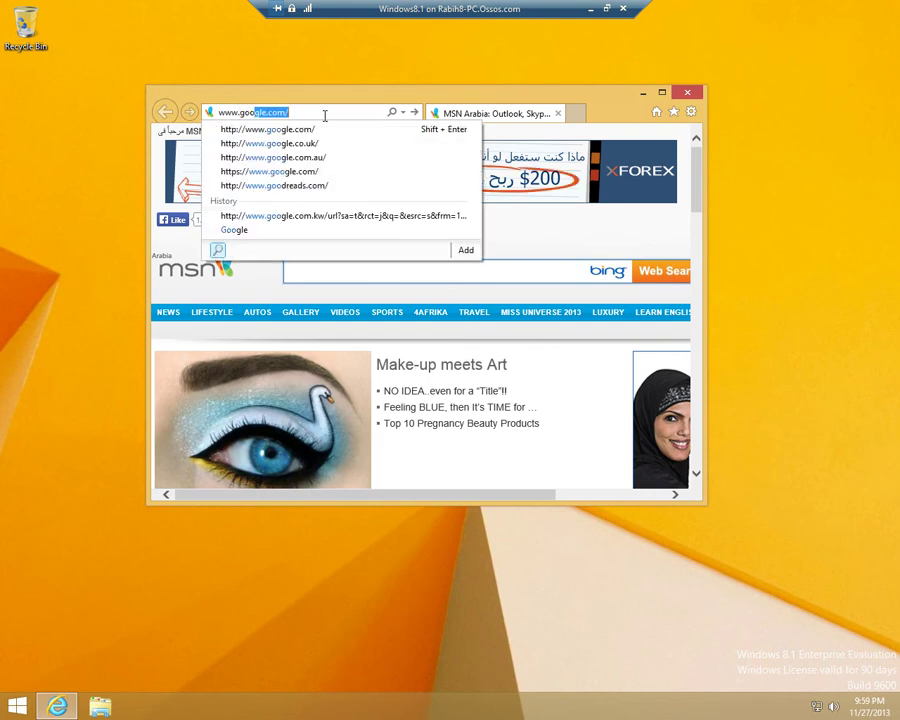
text(le)
key(Return)
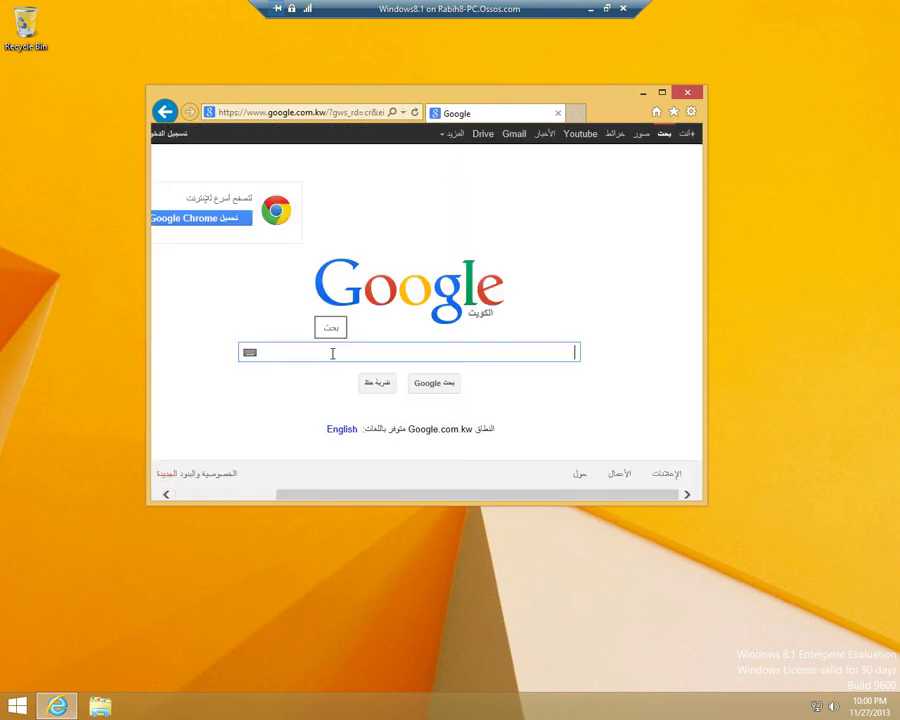
Search Google for "start 8" and maximize the browser window.
text(start)
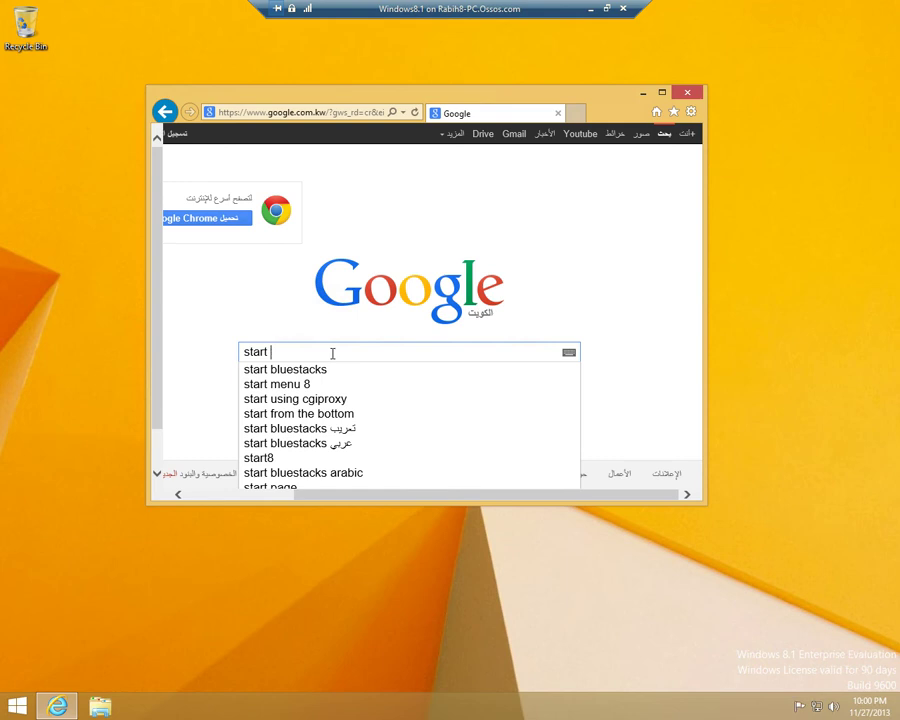
key(Return)
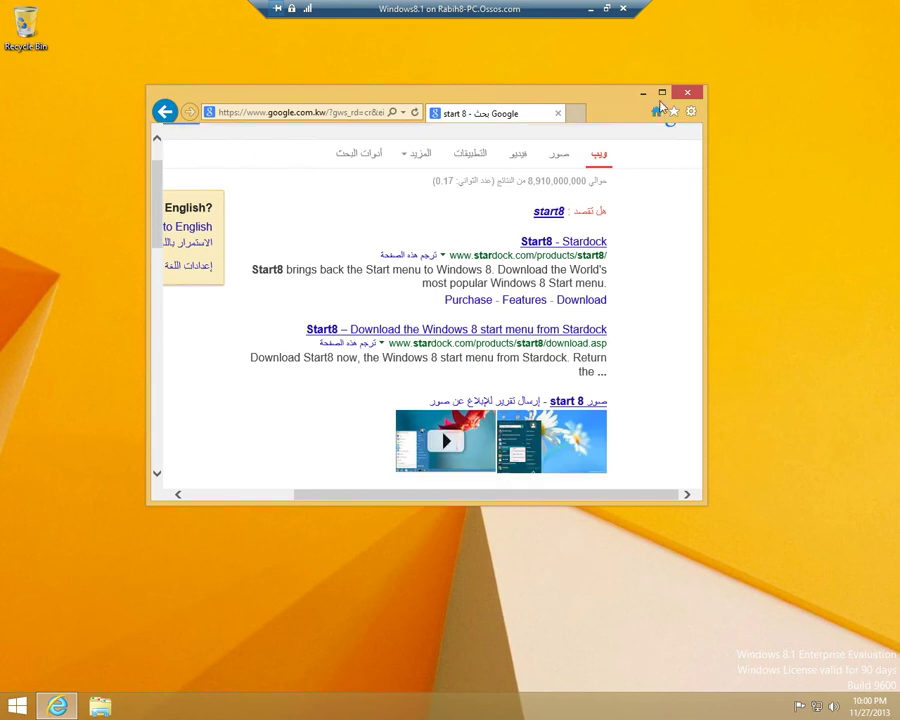
click(661, 93)
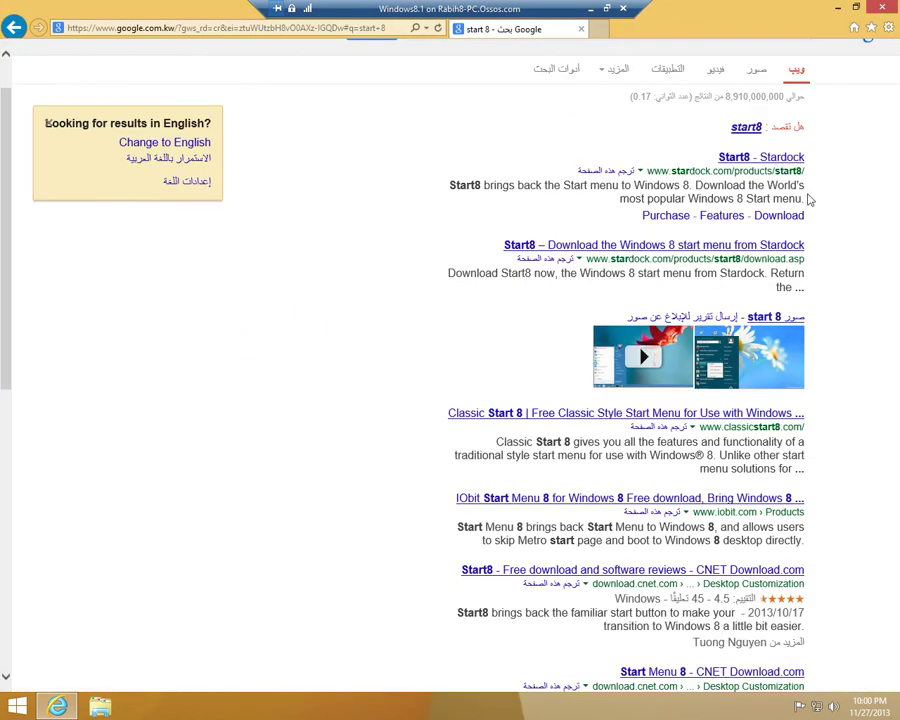
Open the "Start8 - Stardock" and "Classic Start 8" search results in new tabs.
right_click(766, 159)
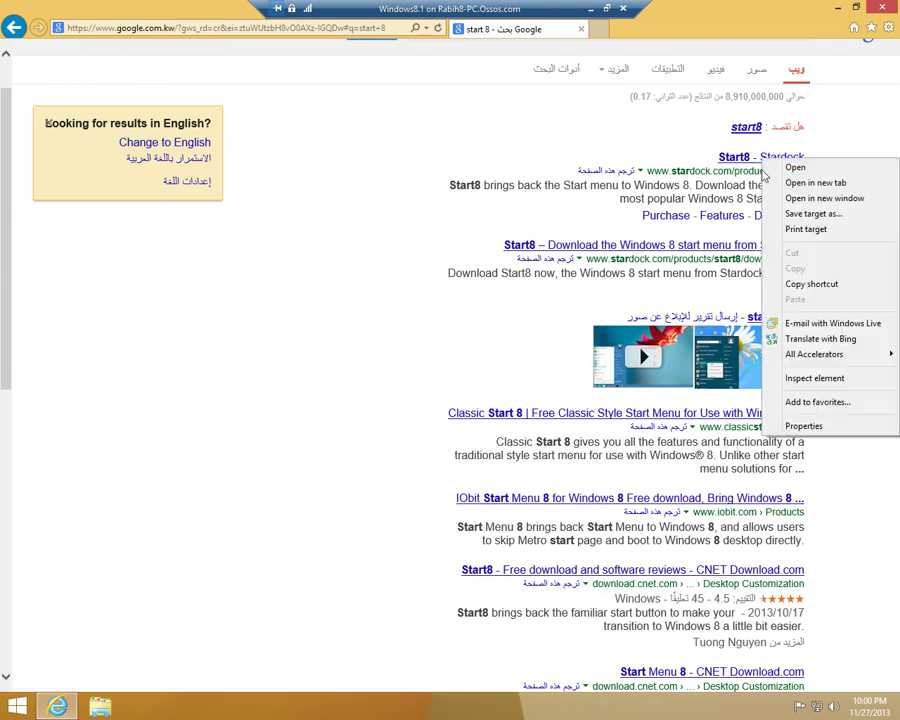
click(790, 183)
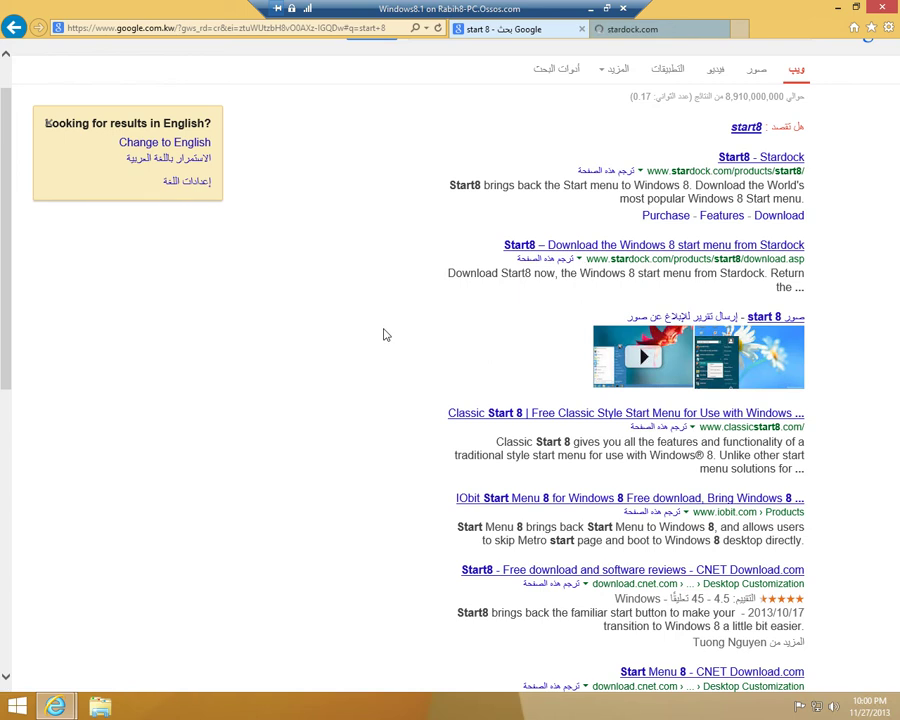
right_click(612, 422)
click(661, 166)
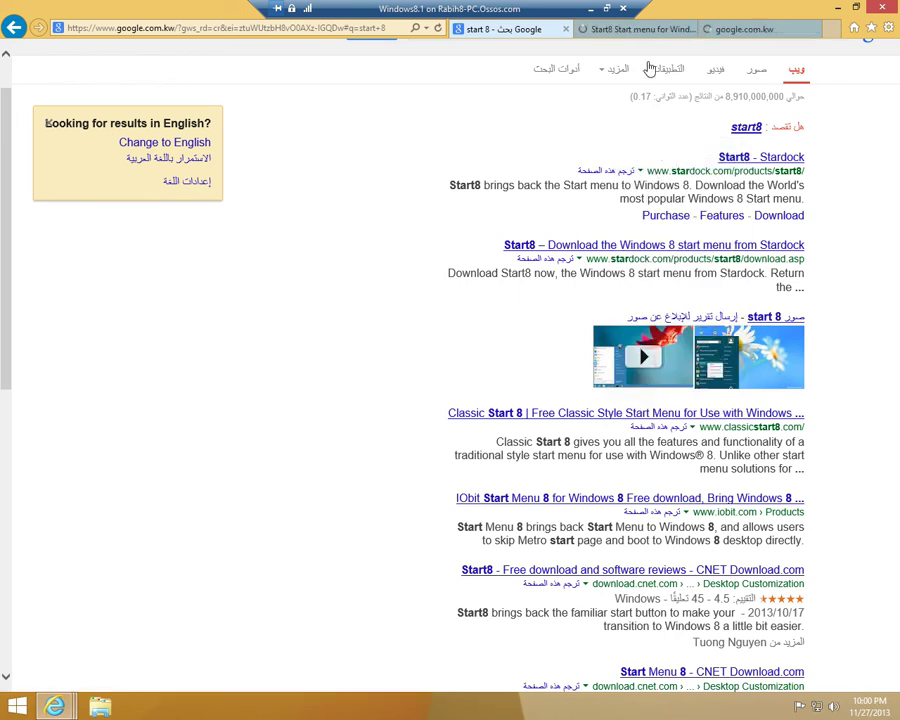
Review the Stardock Start8 product page and bring up the Classic Start 8 page.
click(633, 30)
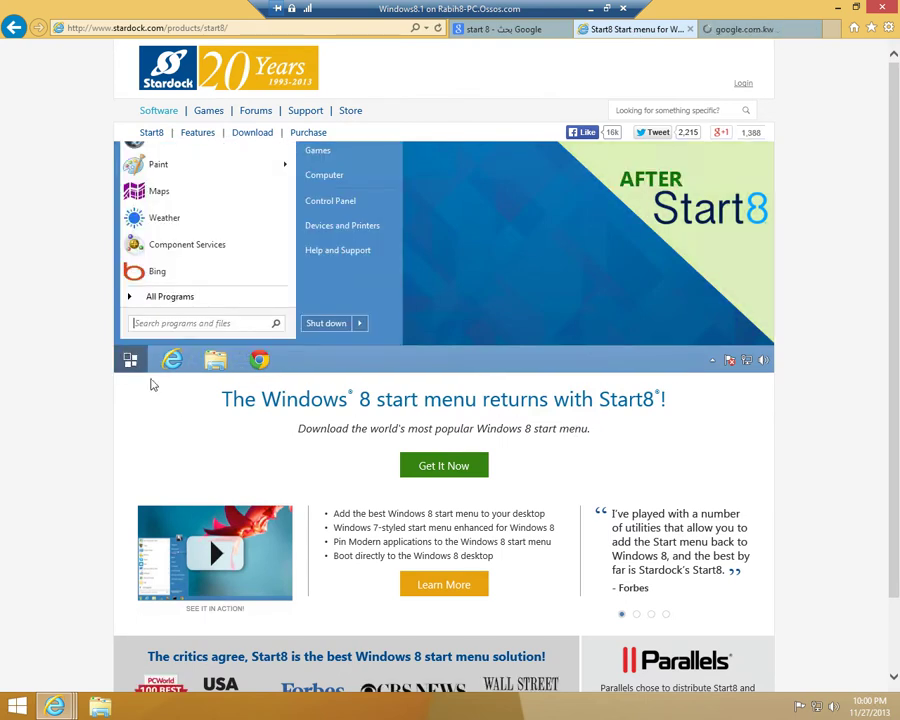
scroll(850, 328, down, 1)
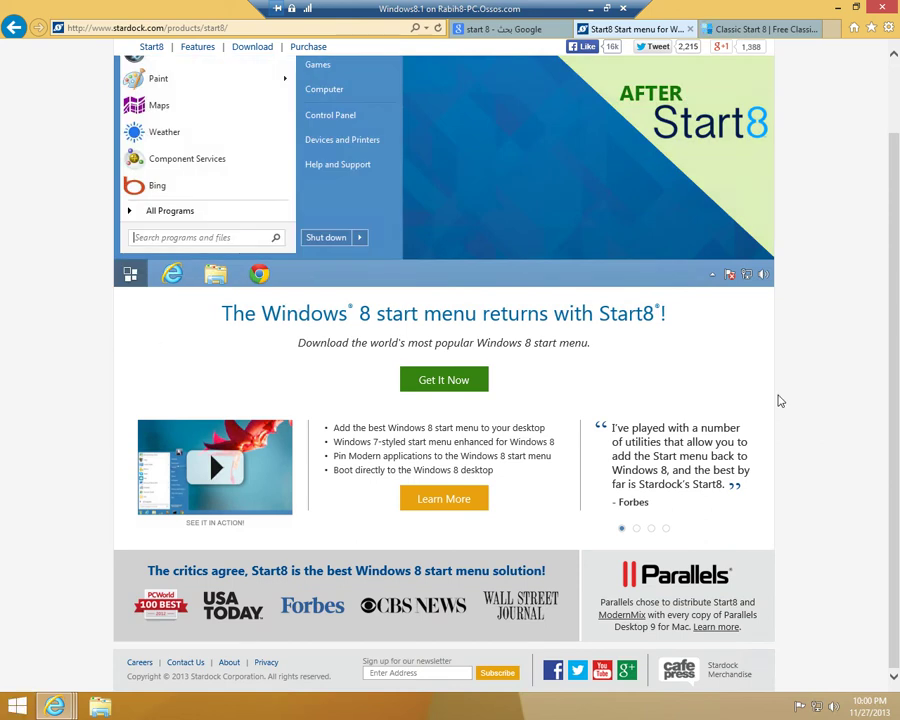
scroll(812, 402, up, 1)
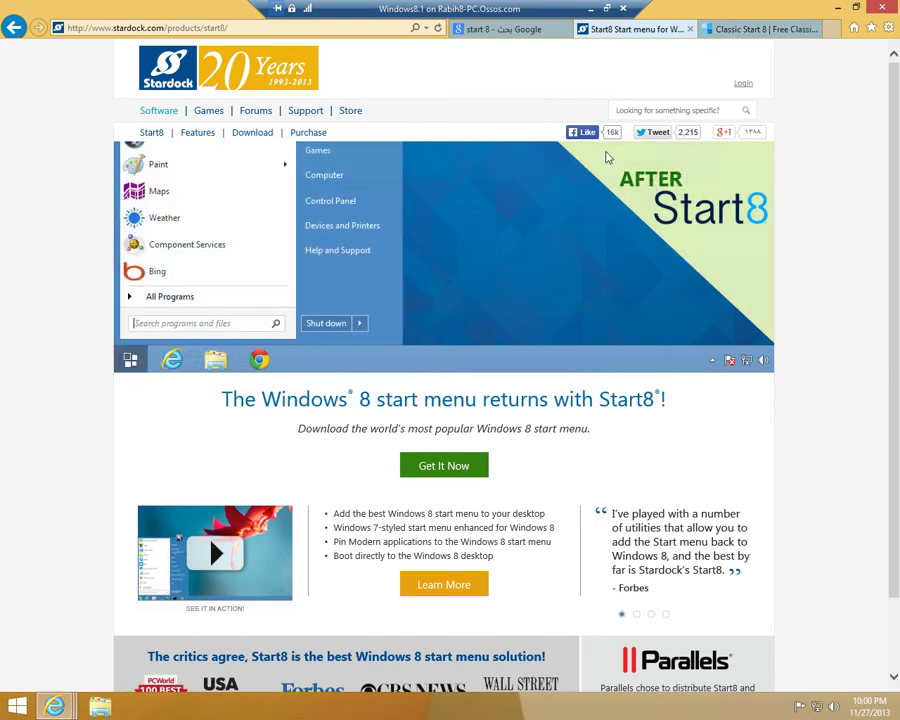
click(726, 29)
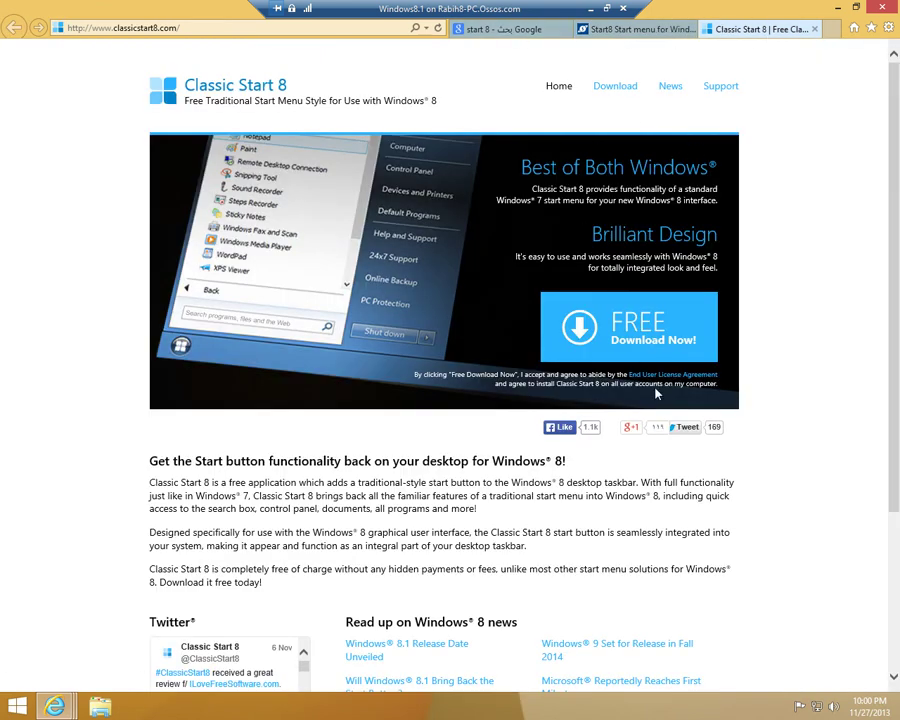
Check the Start8 price on Stardock's download page, then return to the Classic Start 8 page.
click(636, 29)
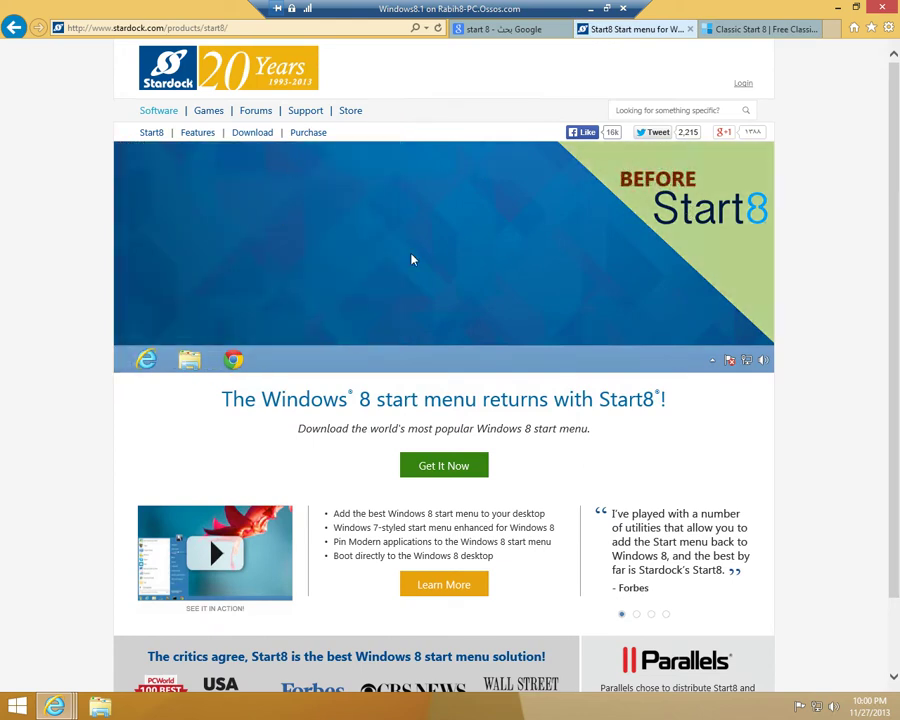
click(444, 466)
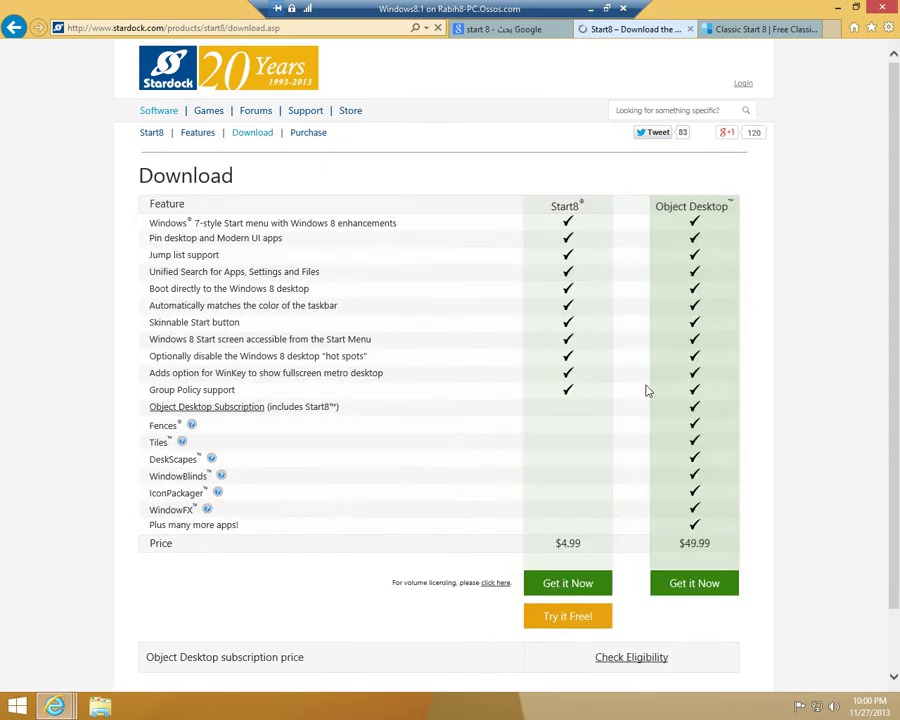
double_click(563, 543)
scroll(537, 358, down, 1)
scroll(534, 358, up, 1)
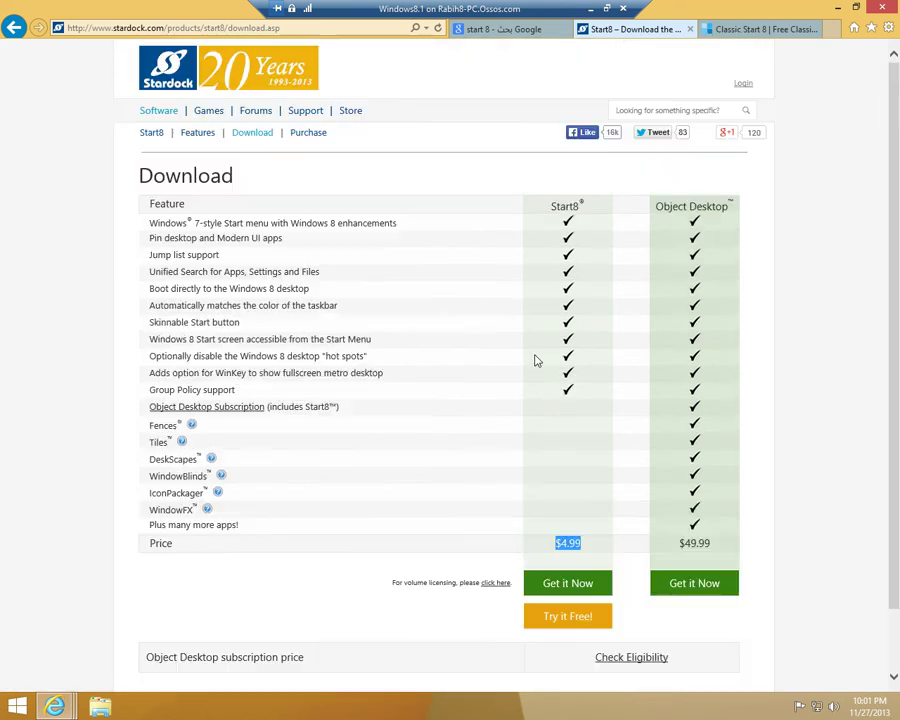
click(736, 34)
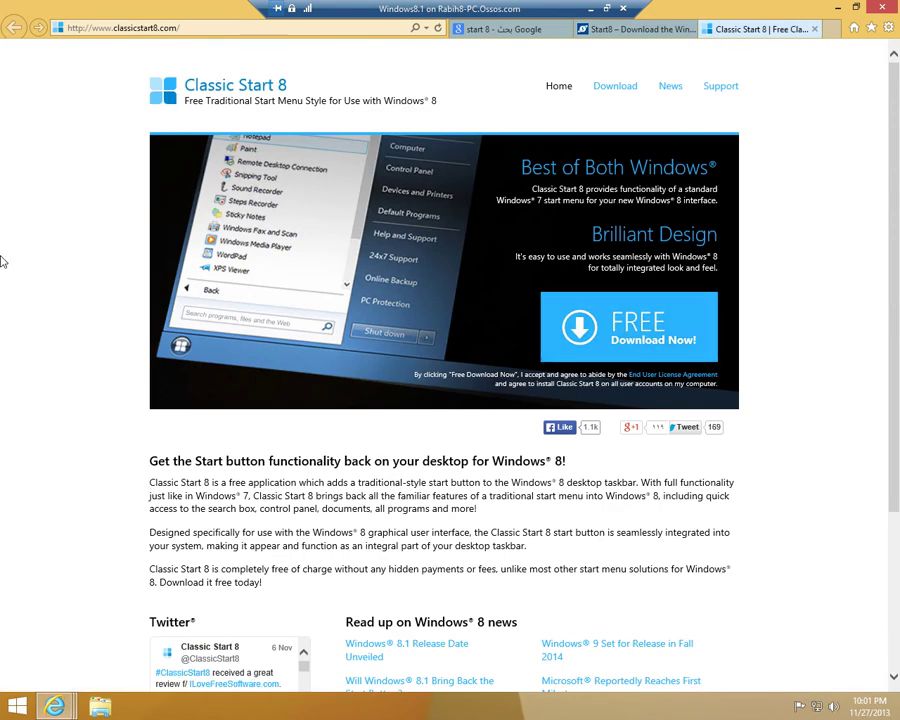
Run ClassicStart8Setup from the Downloads folder and allow it to make changes to the computer.
key(super+e)
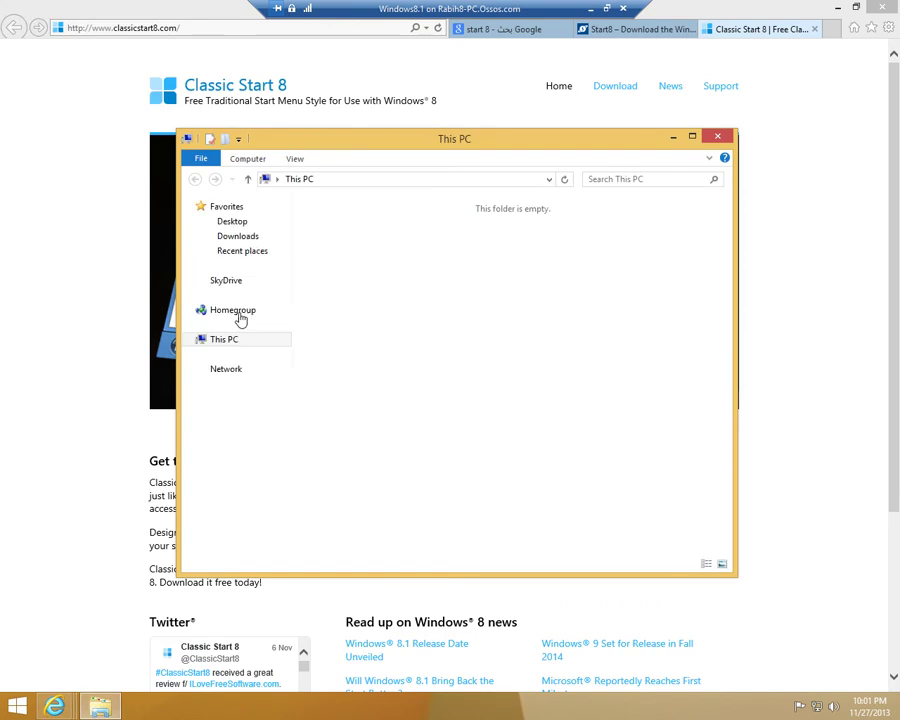
click(236, 240)
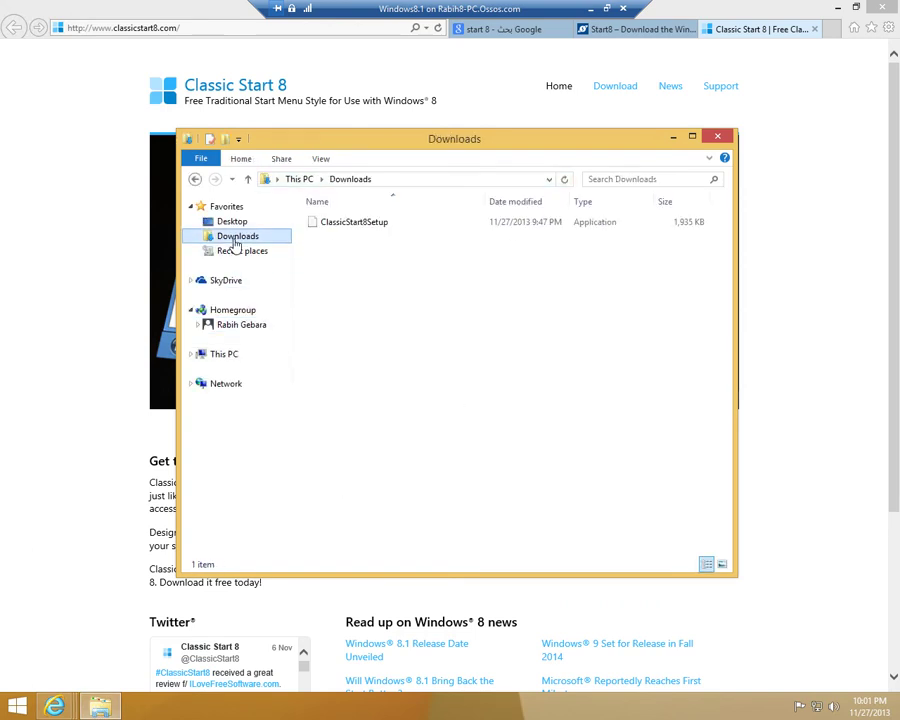
click(374, 224)
double_click(376, 224)
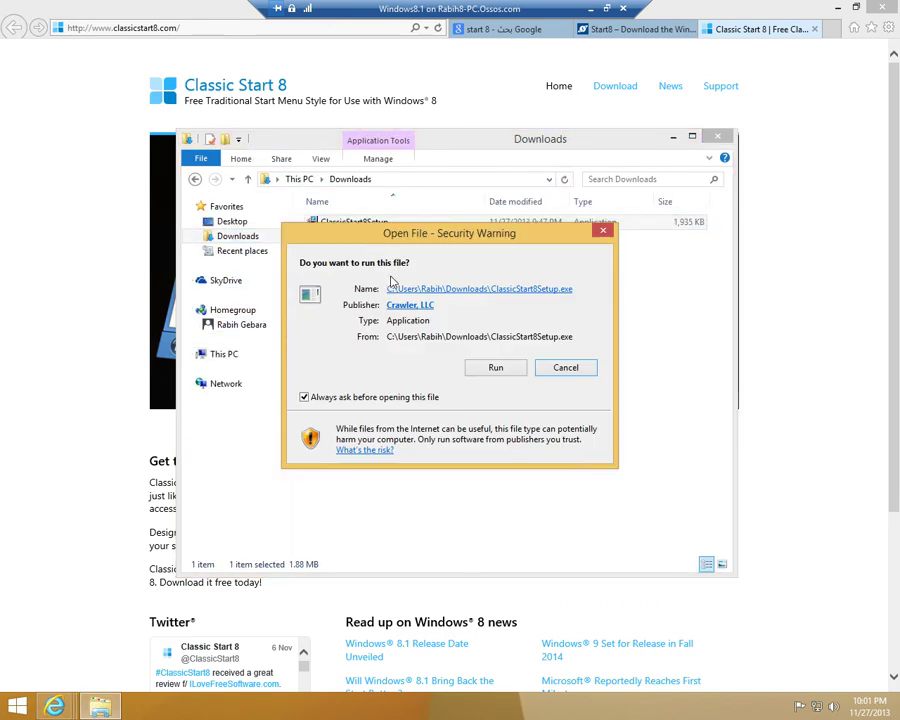
click(492, 368)
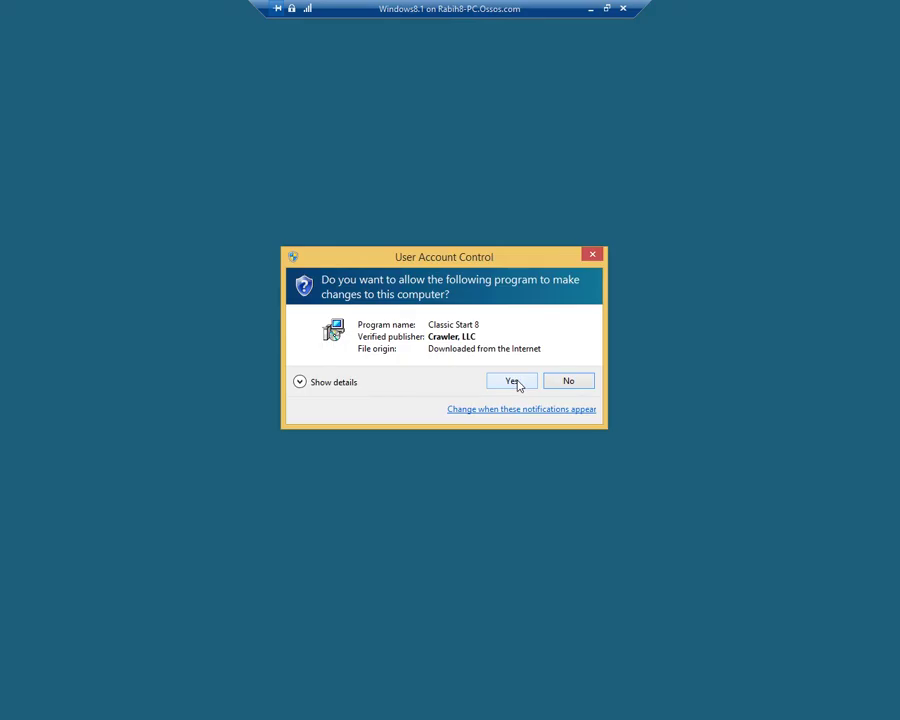
click(512, 382)
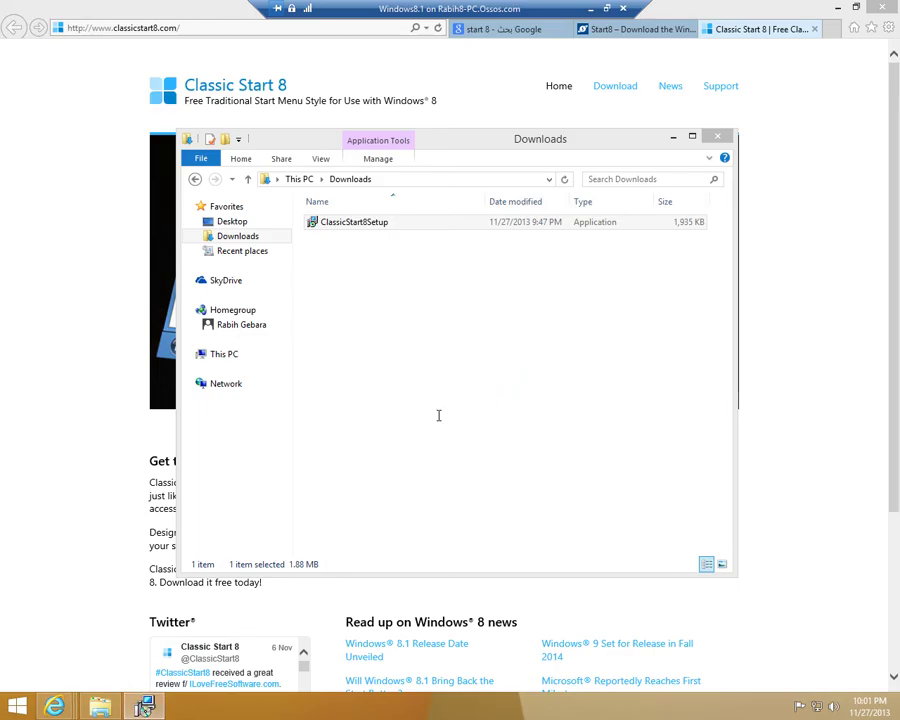
Complete the Classic Start 8 installation with its toolbar added to the taskbar, and close the Downloads window.
click(528, 467)
click(460, 422)
click(515, 466)
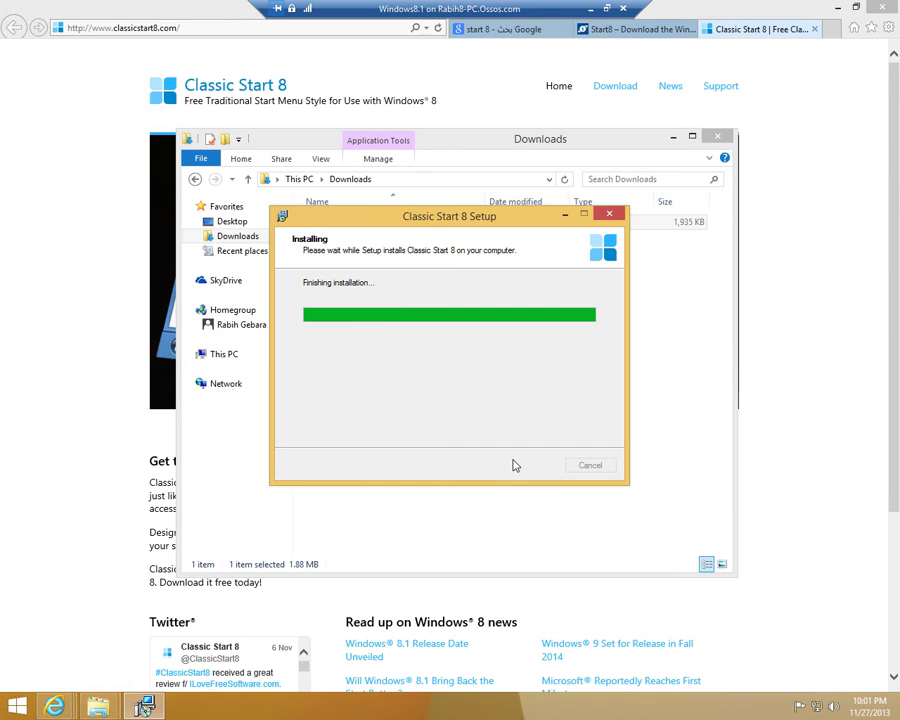
click(528, 466)
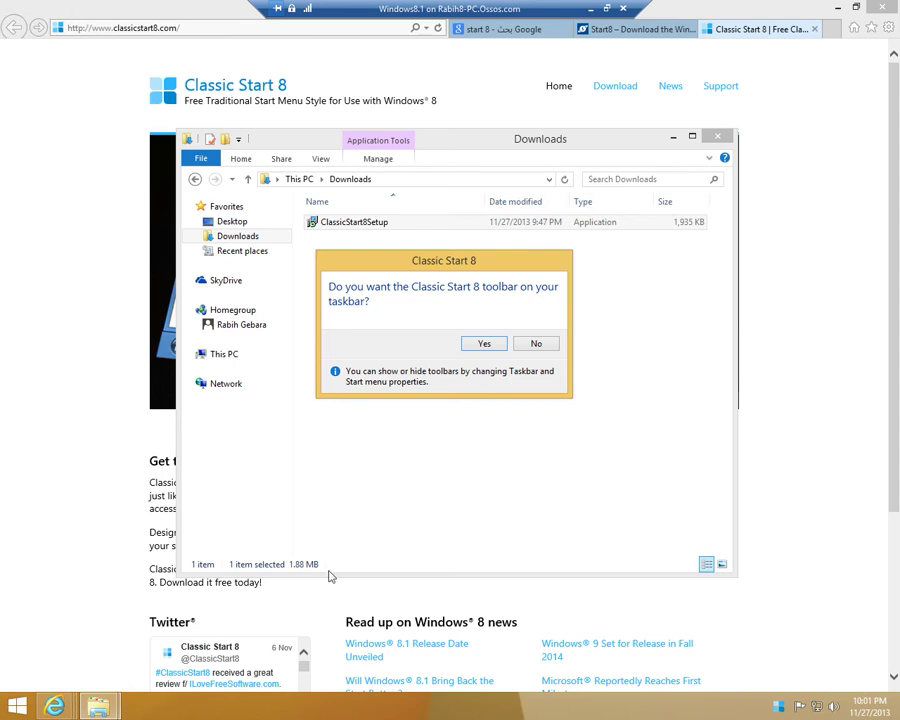
click(495, 346)
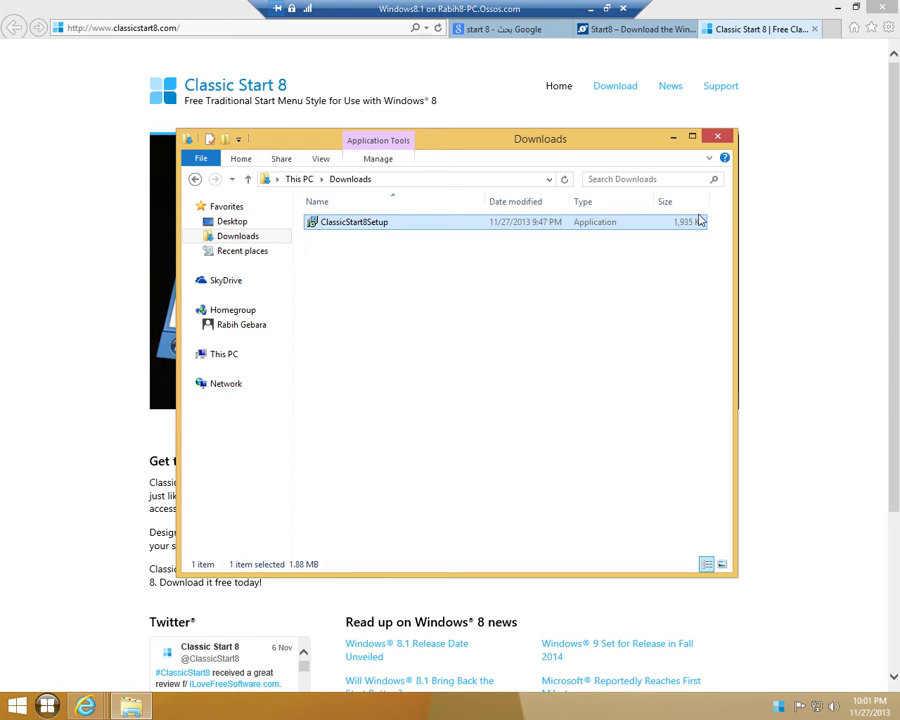
click(718, 139)
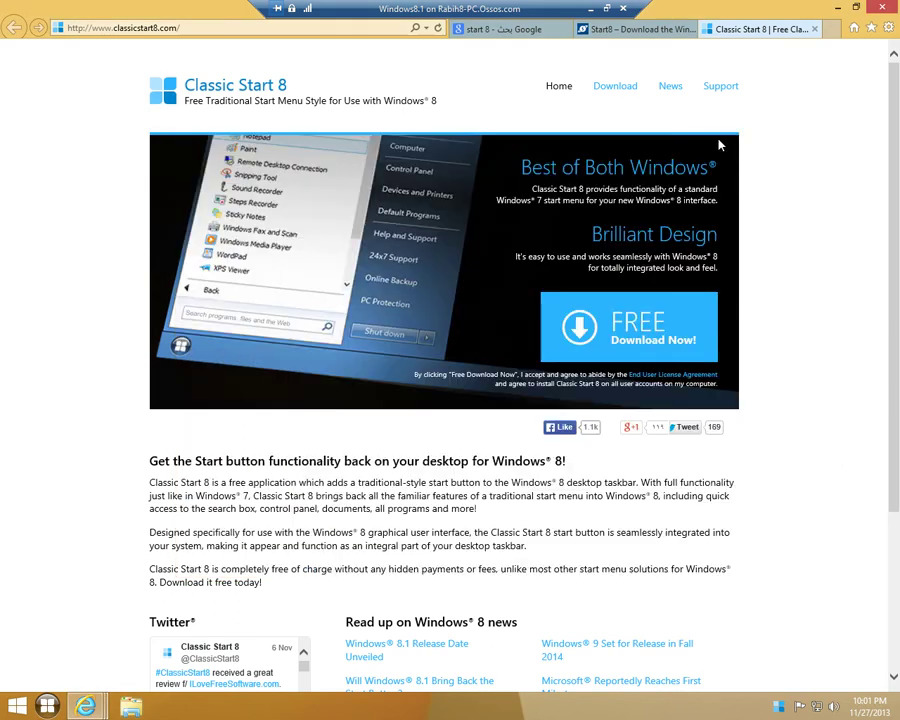
Try out the new Classic Start 8 taskbar button and leave its menu open.
click(782, 708)
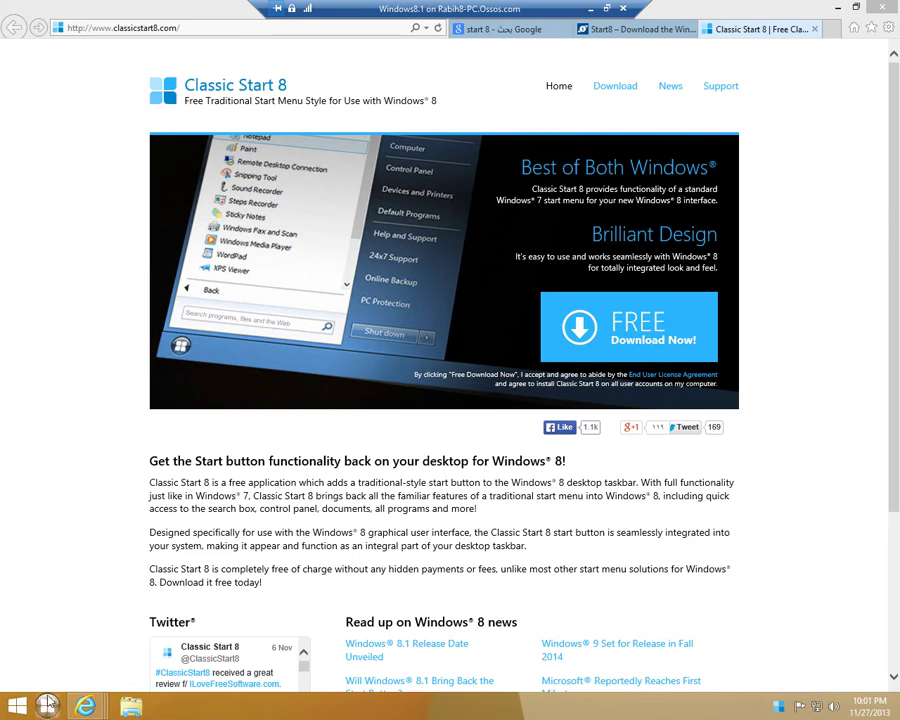
click(48, 707)
click(48, 707)
click(48, 707)
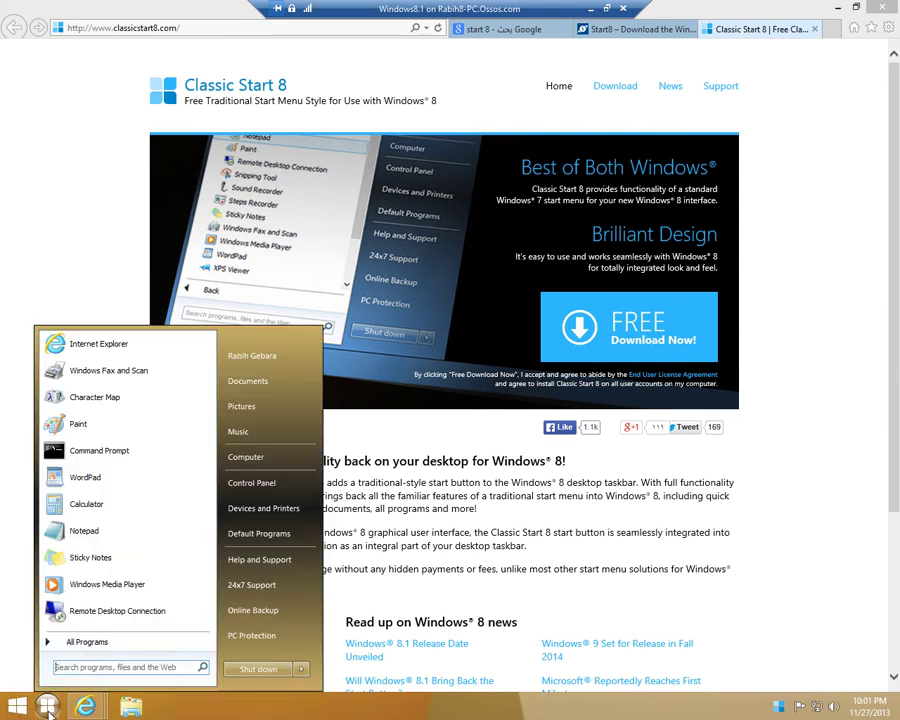
click(48, 707)
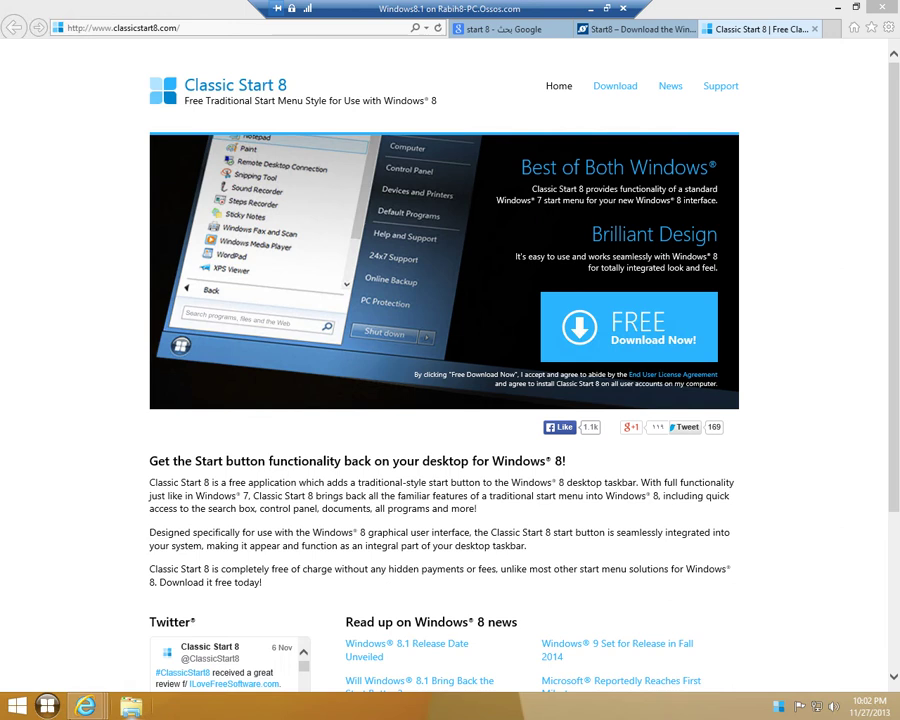
click(48, 707)
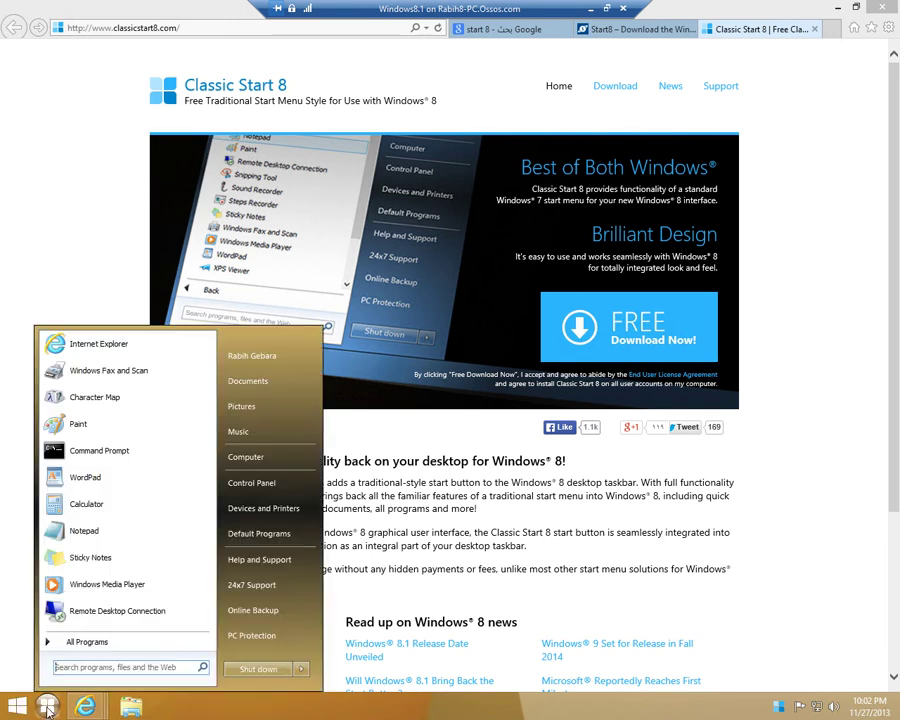
Browse the All Programs folders in the Classic Start 8 menu, including Administrative Tools, Windows System and Windows Accessories, and close the menu.
click(72, 645)
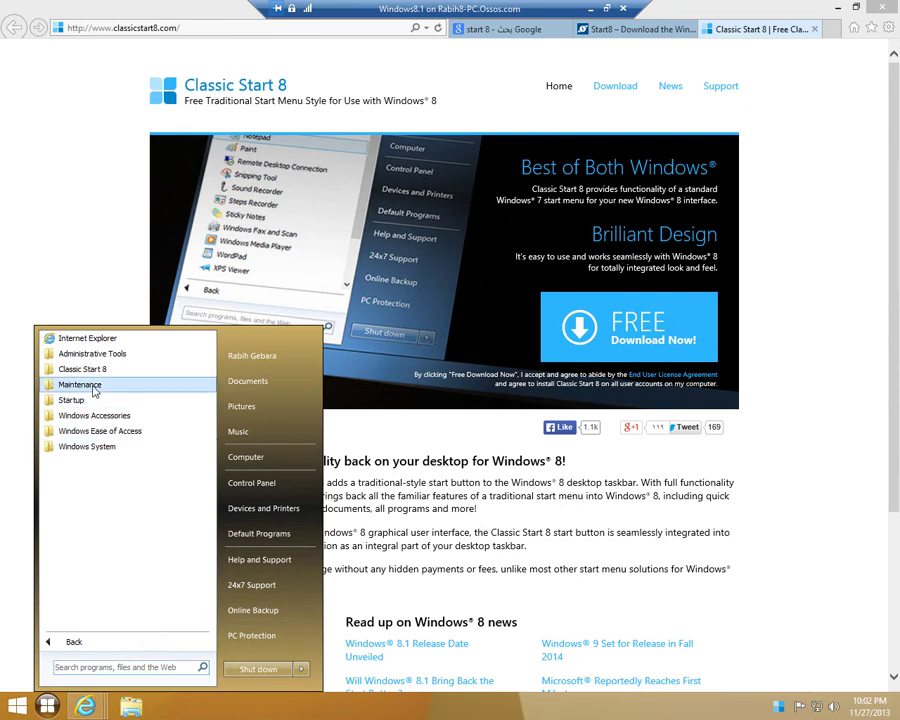
click(114, 353)
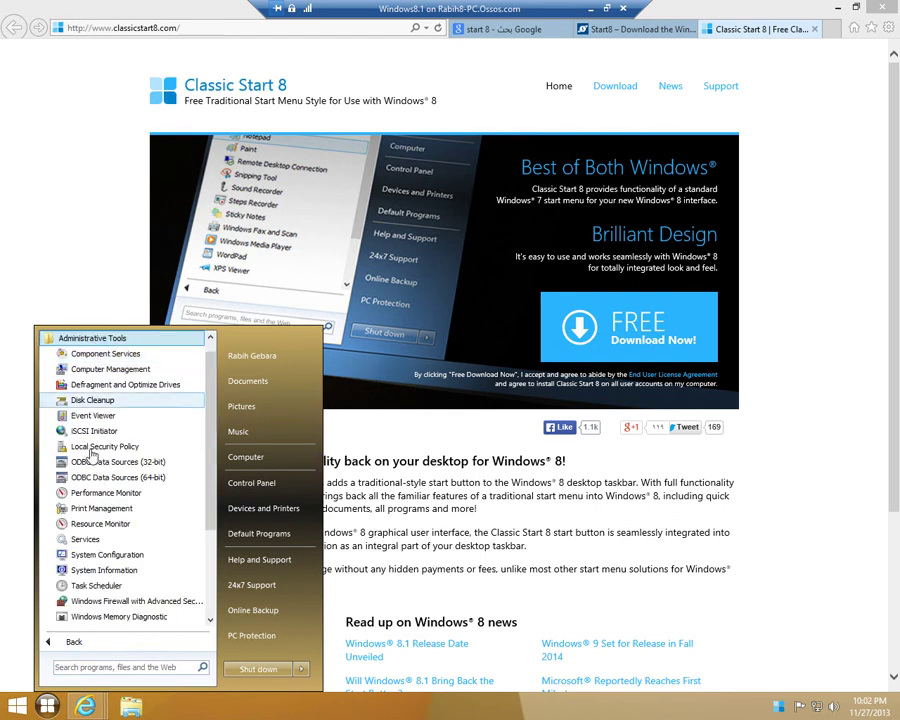
click(64, 227)
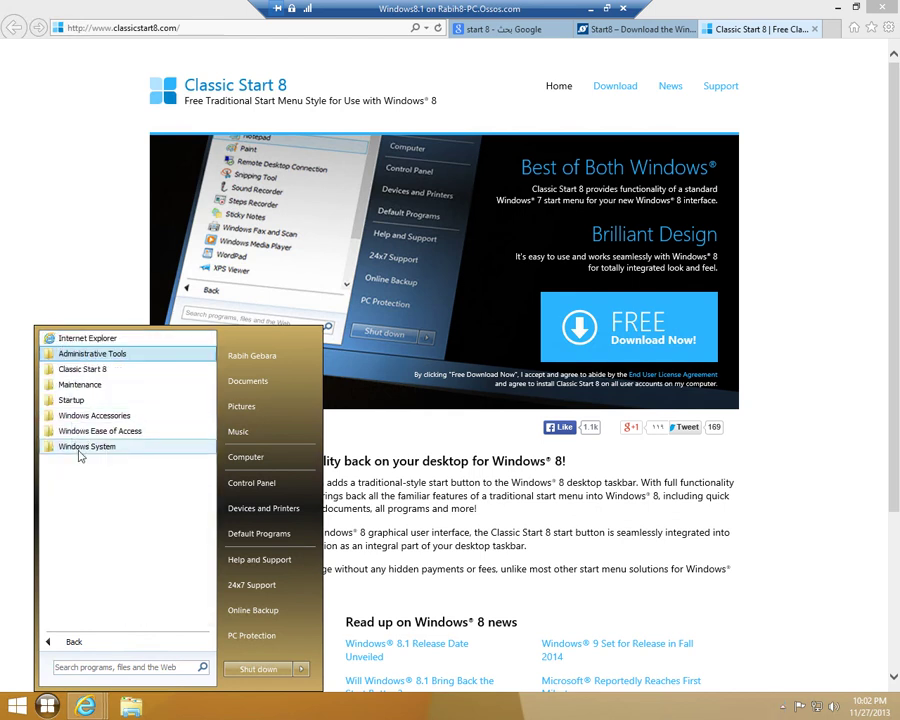
click(86, 450)
click(100, 447)
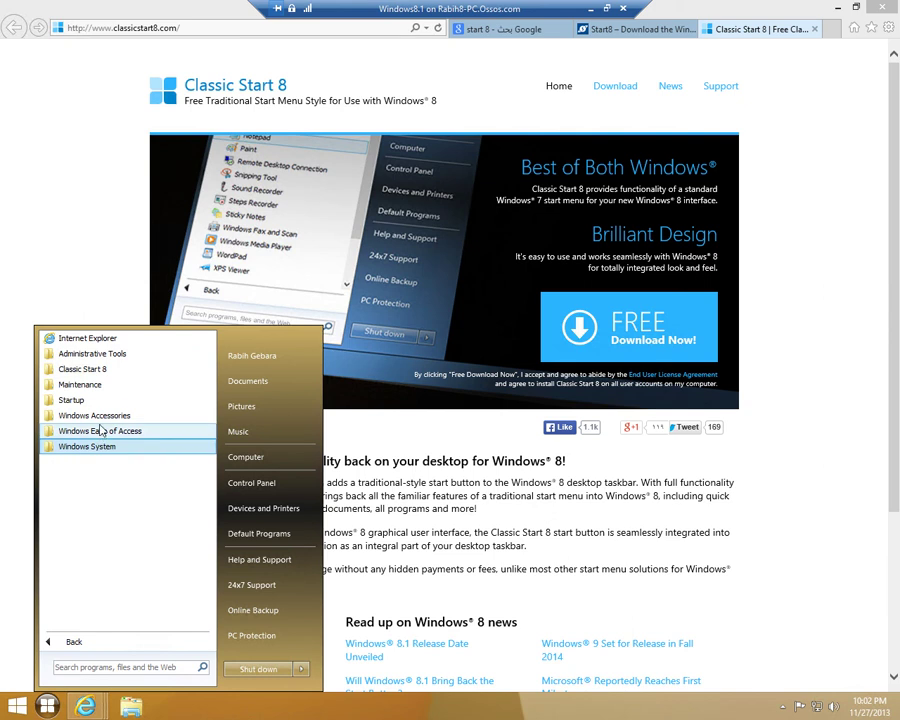
click(100, 415)
click(113, 388)
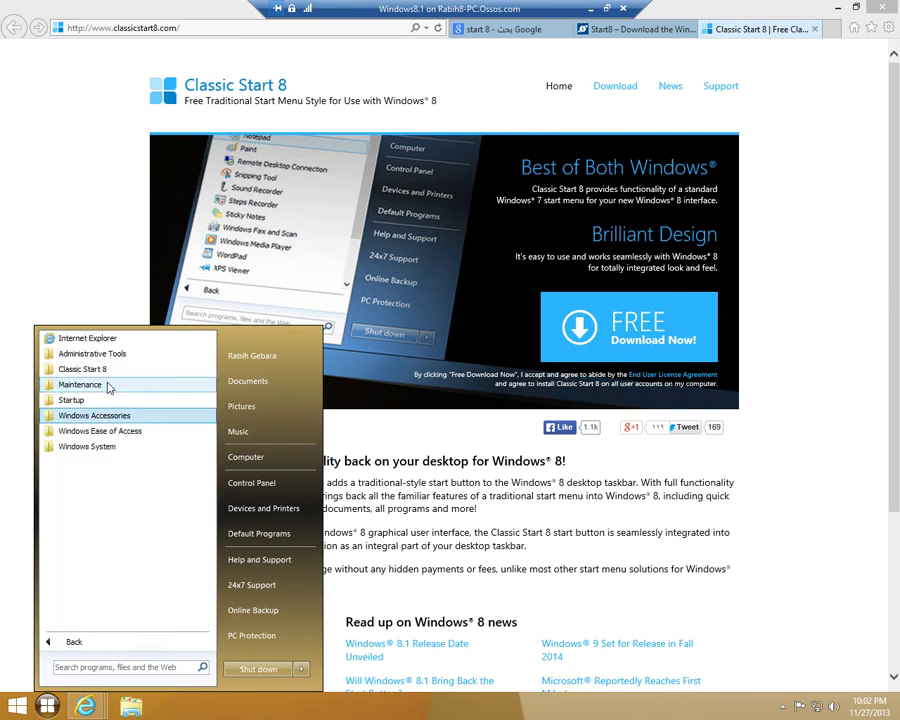
click(92, 370)
click(91, 370)
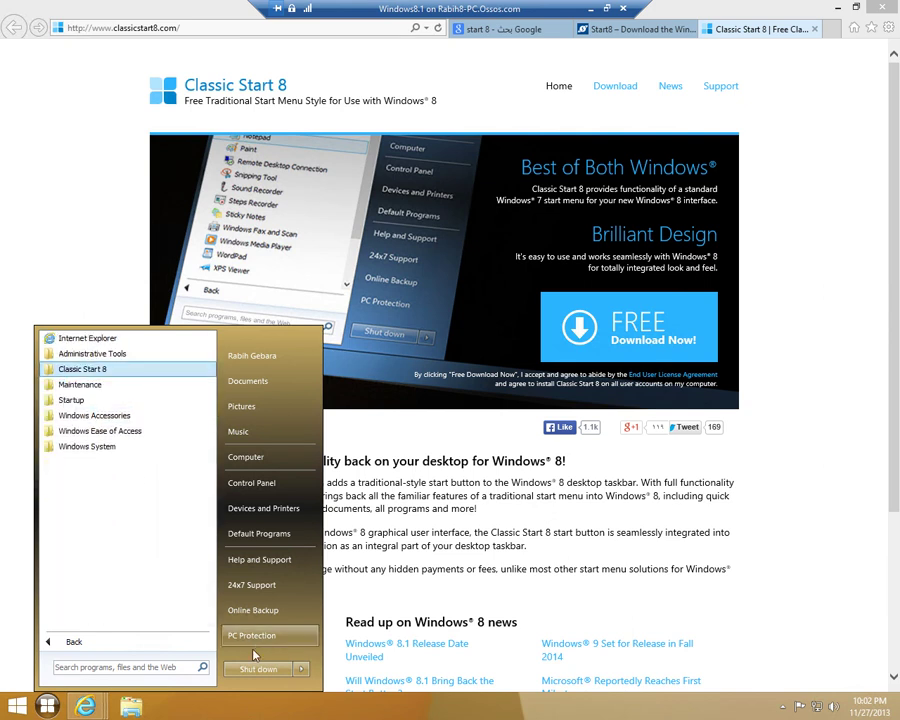
click(47, 706)
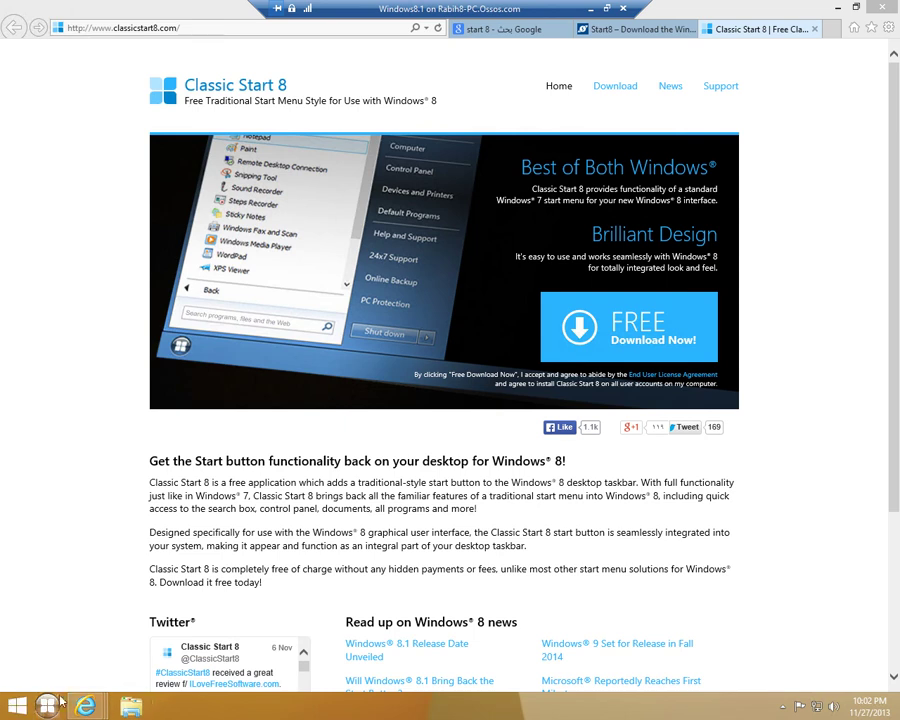
click(47, 706)
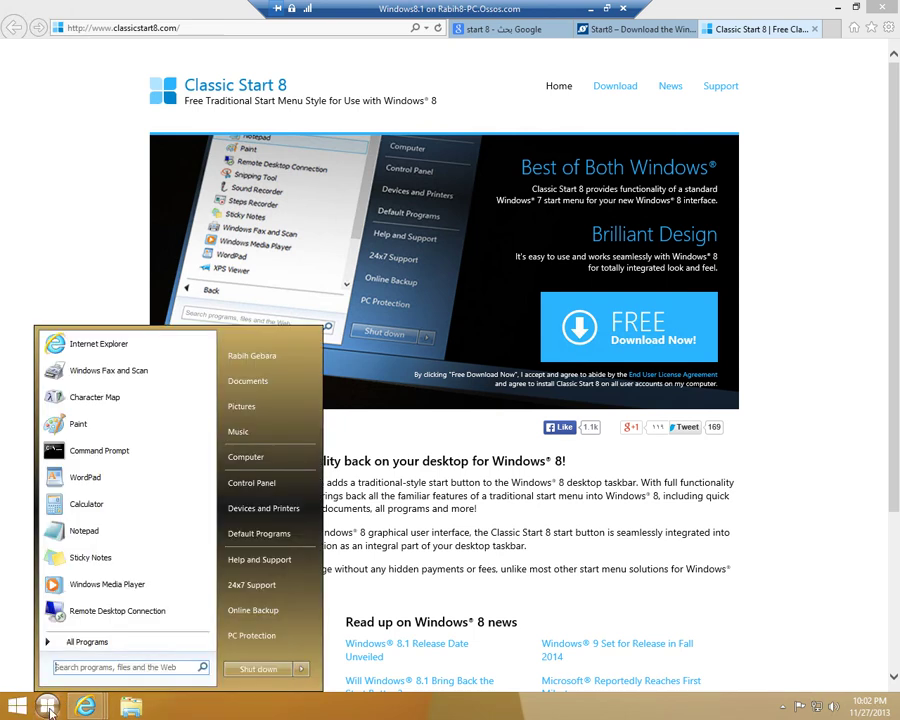
click(32, 708)
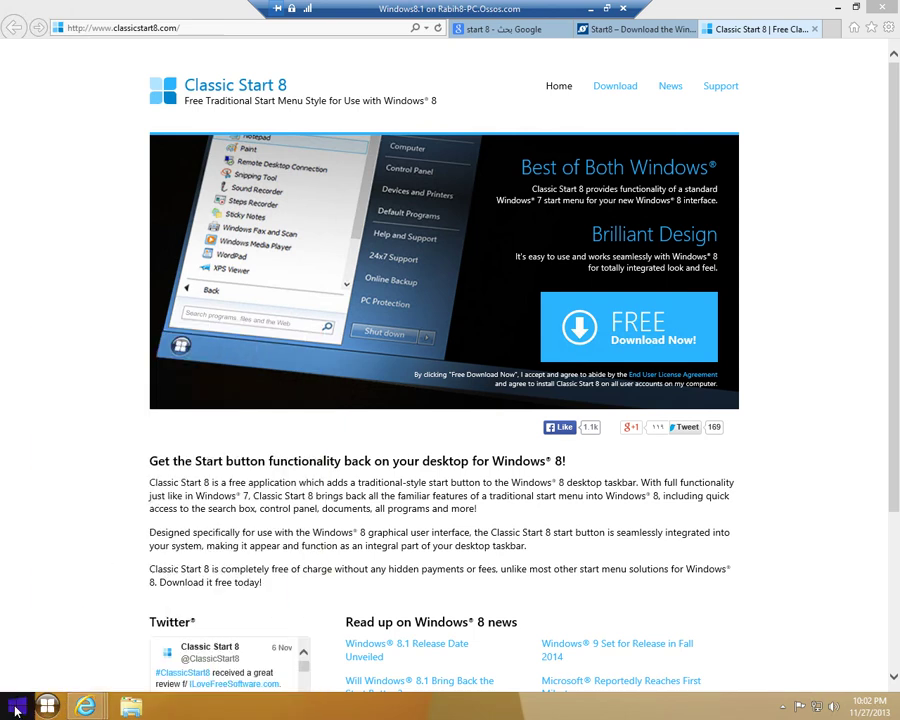
View the Apps list from the Windows Start screen, then return to the desktop with all windows minimized.
click(14, 704)
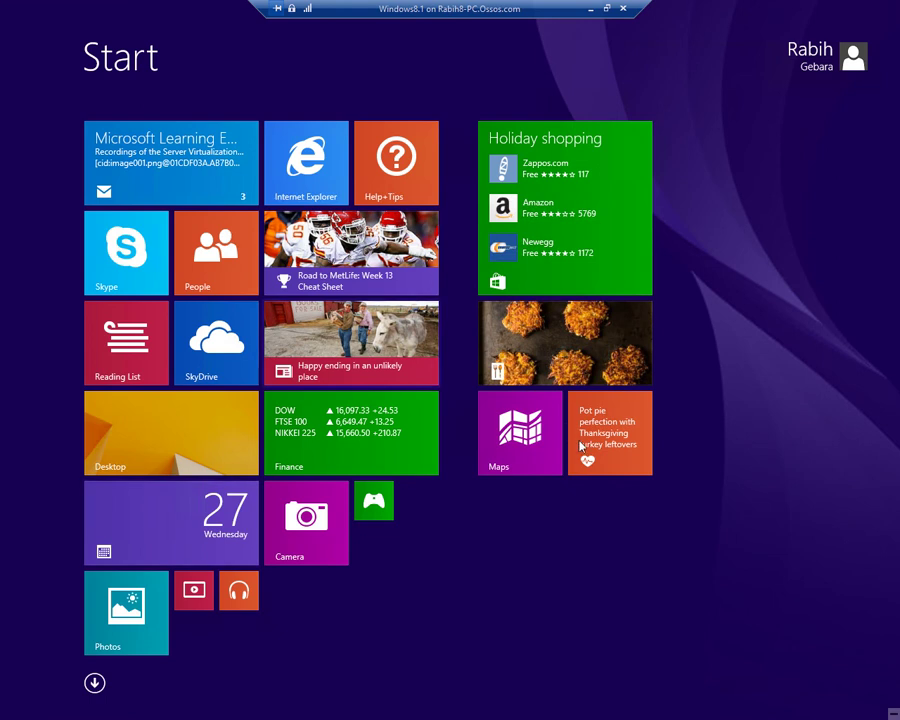
click(94, 684)
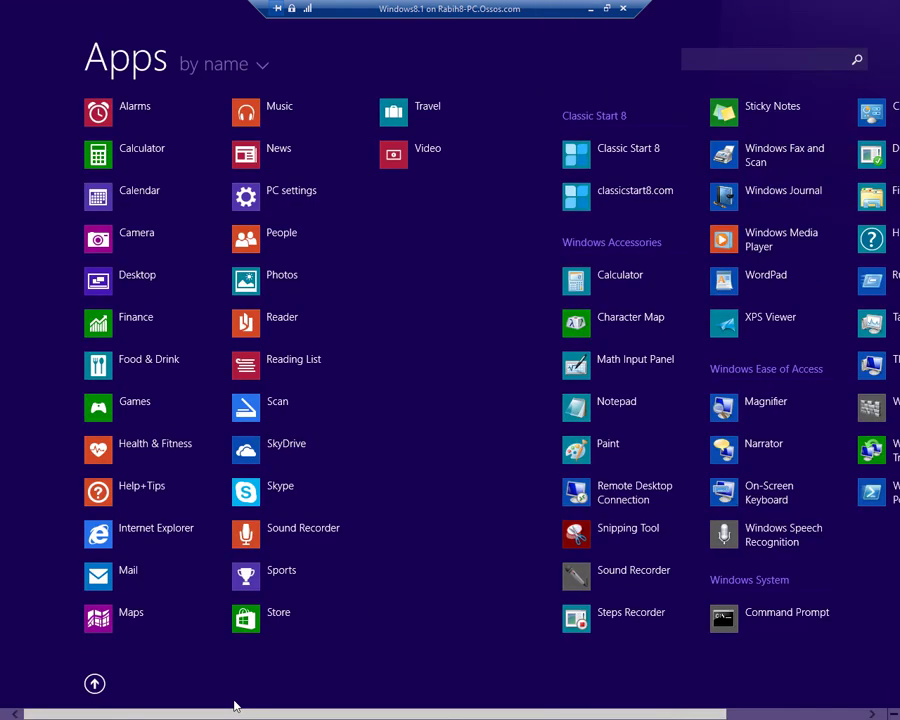
click(95, 684)
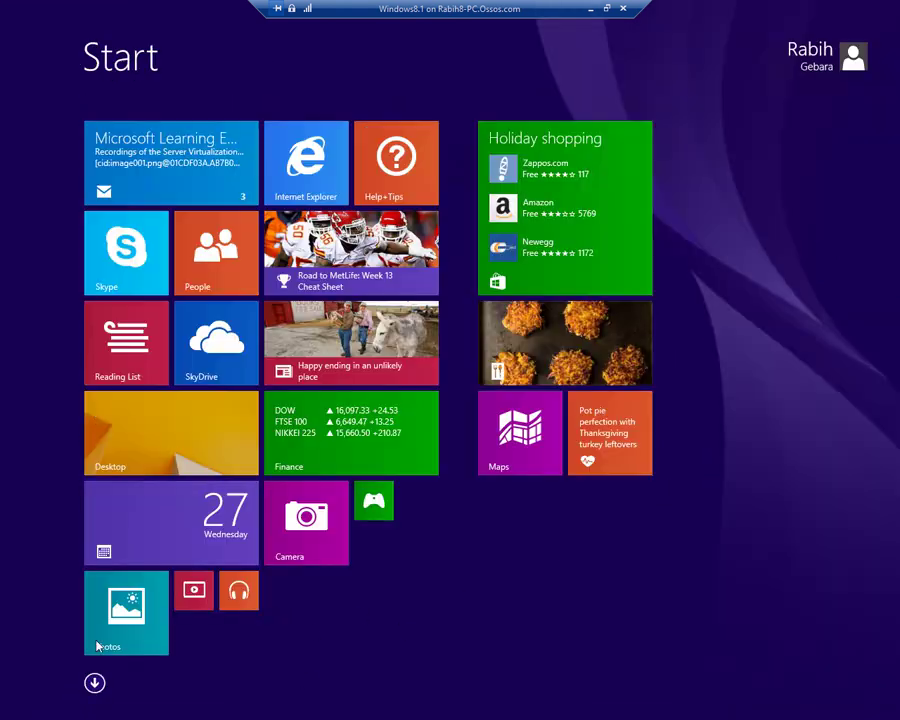
click(171, 414)
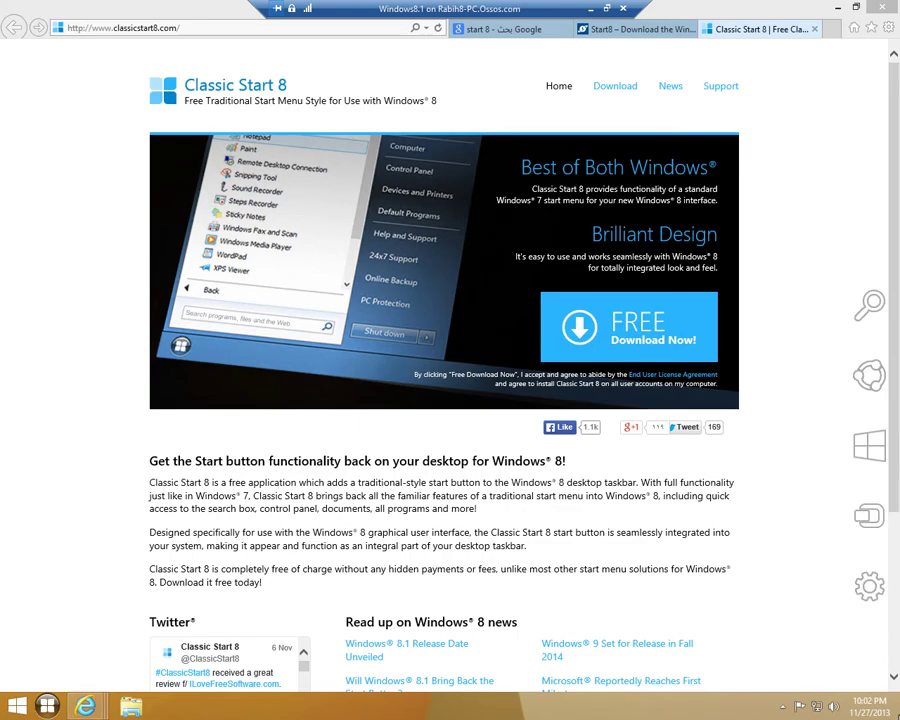
click(898, 712)
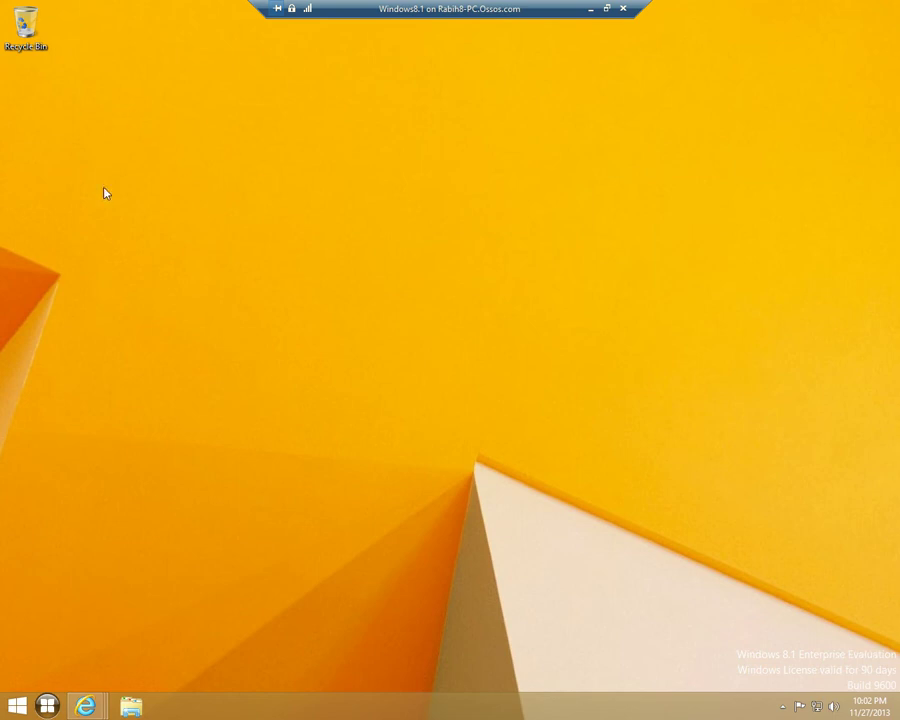
Reopen the Windows Start screen, check its full Apps view once more and go back to the desktop.
click(10, 704)
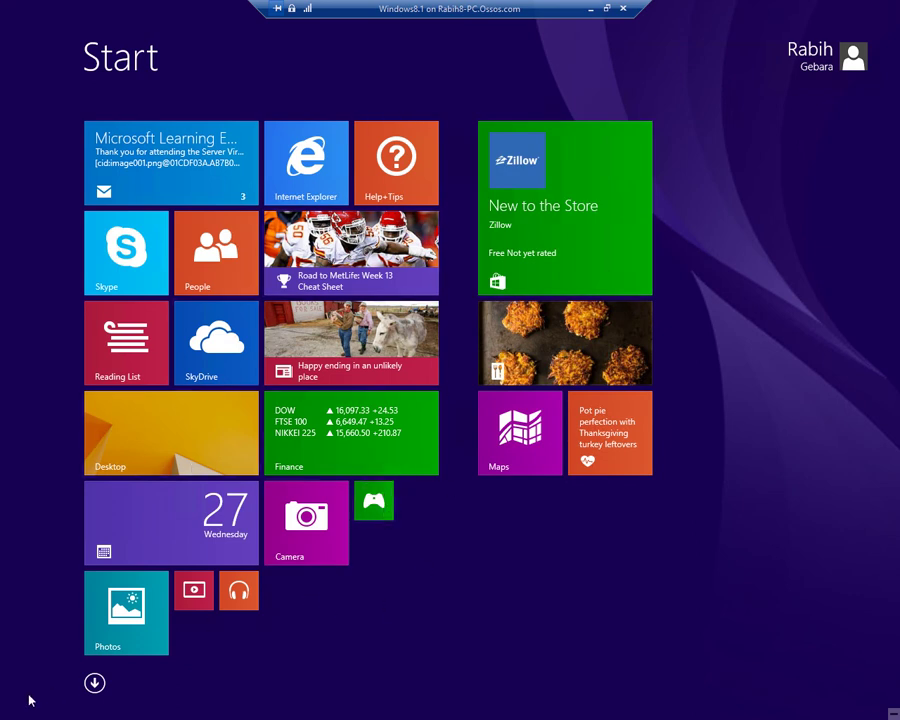
click(94, 683)
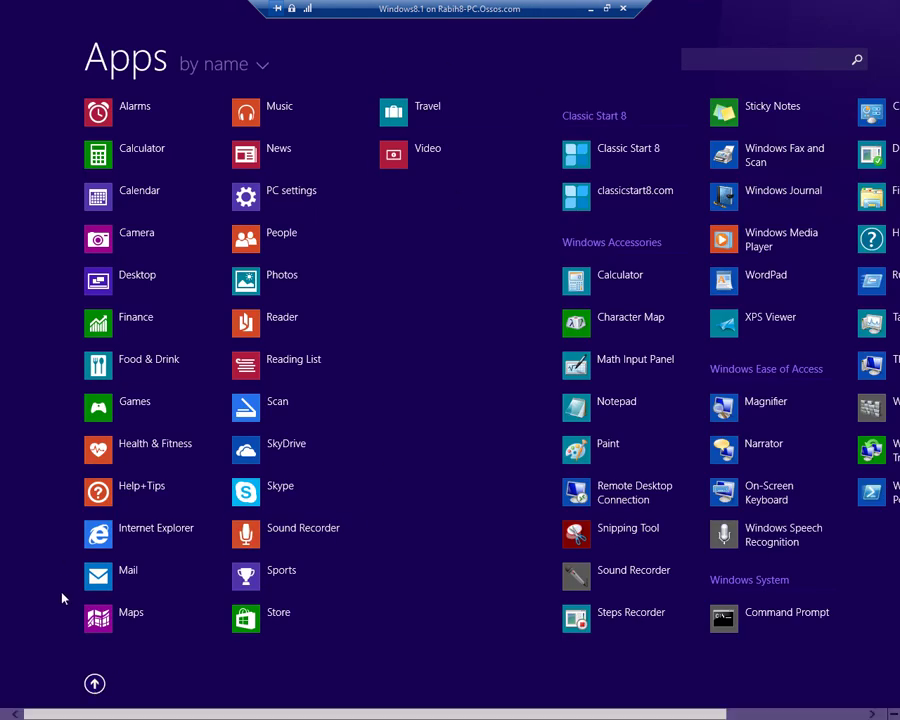
click(94, 683)
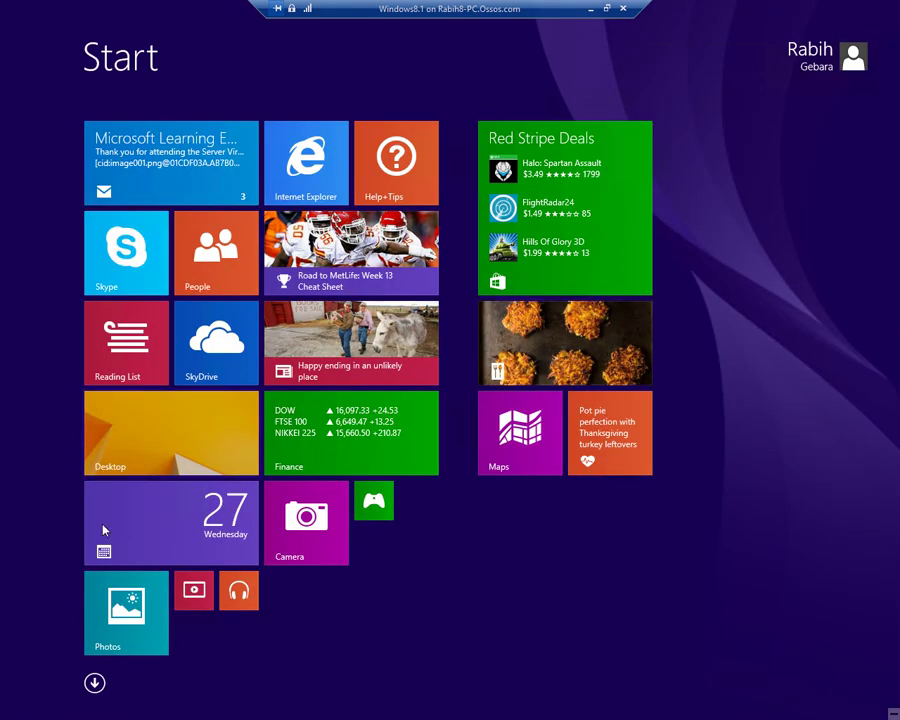
click(143, 458)
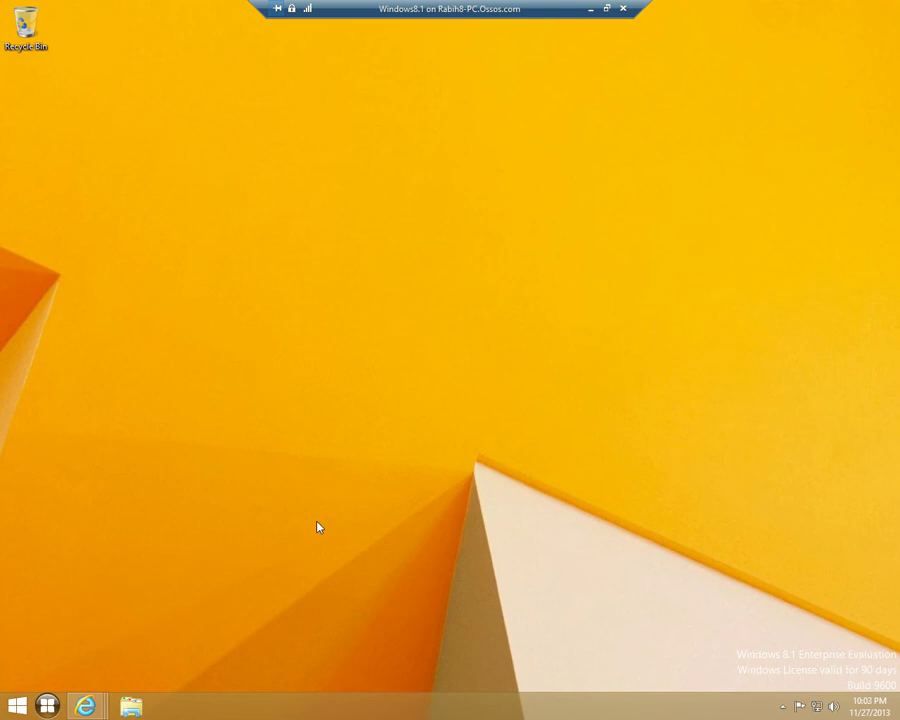
Return from the Start screen to the desktop and enable going to the desktop instead of Start at sign-in in the Taskbar and Navigation properties.
click(16, 704)
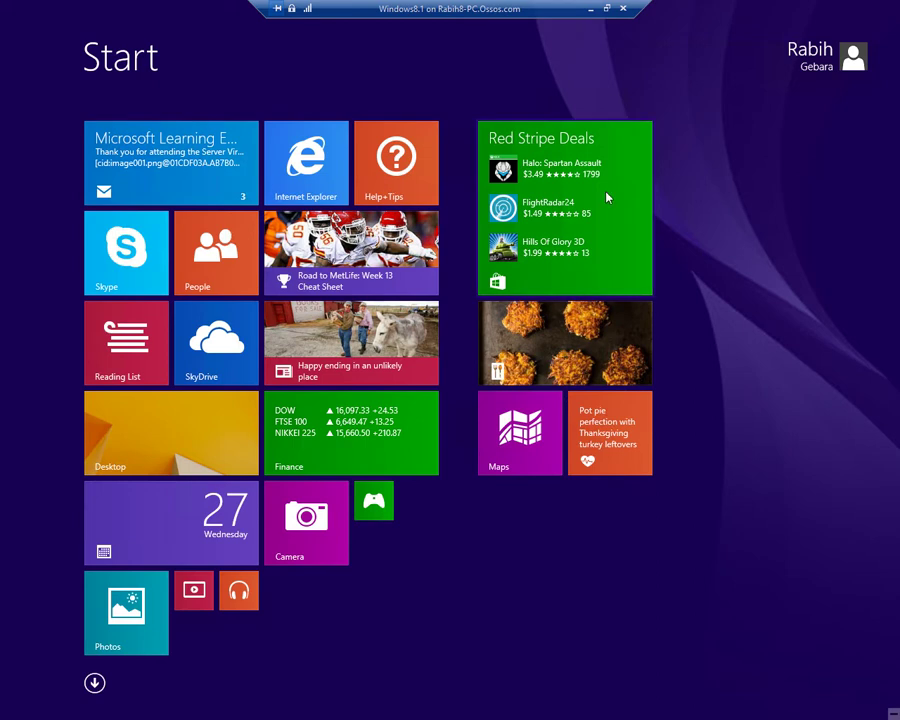
click(161, 416)
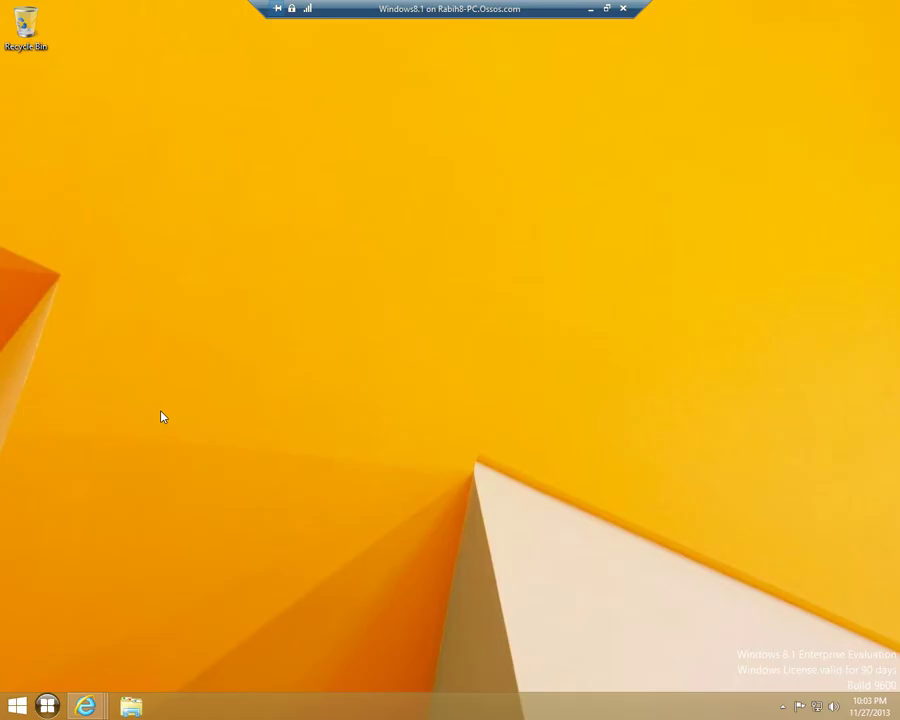
right_click(307, 712)
click(357, 697)
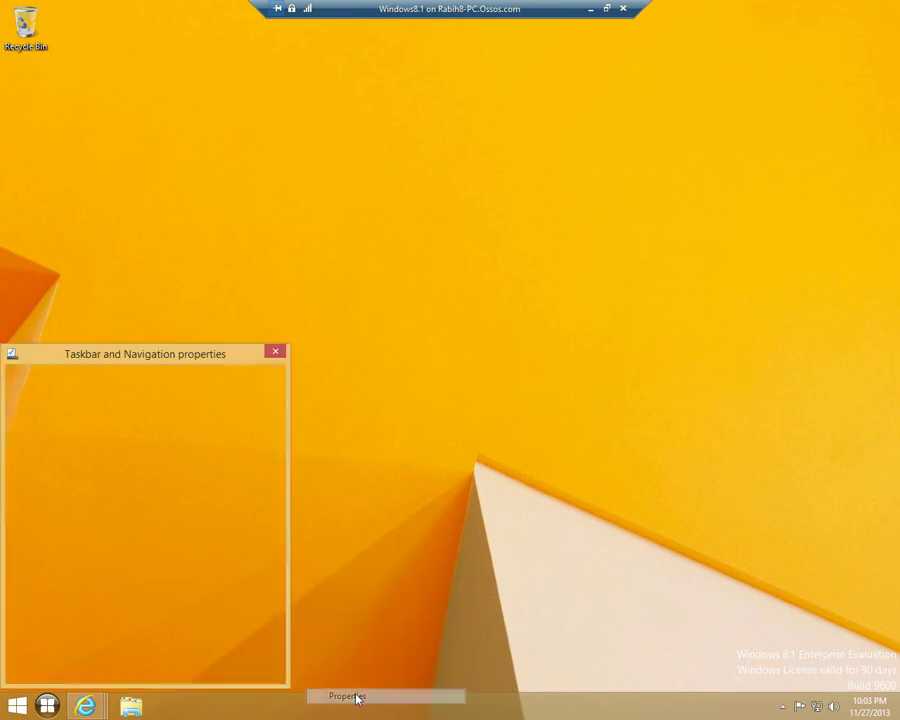
drag(140, 354, 305, 277)
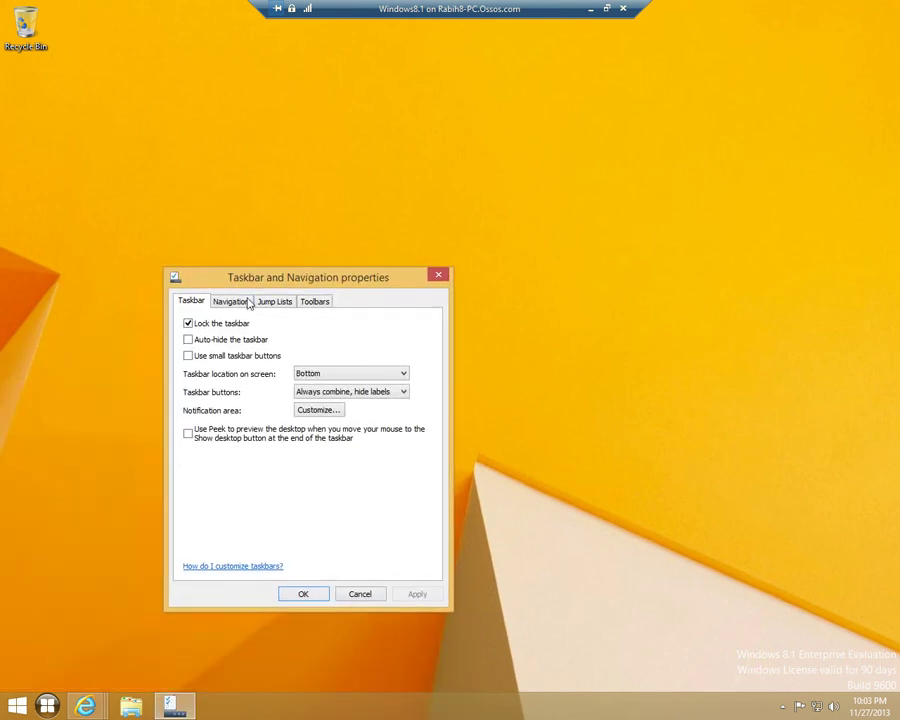
click(238, 302)
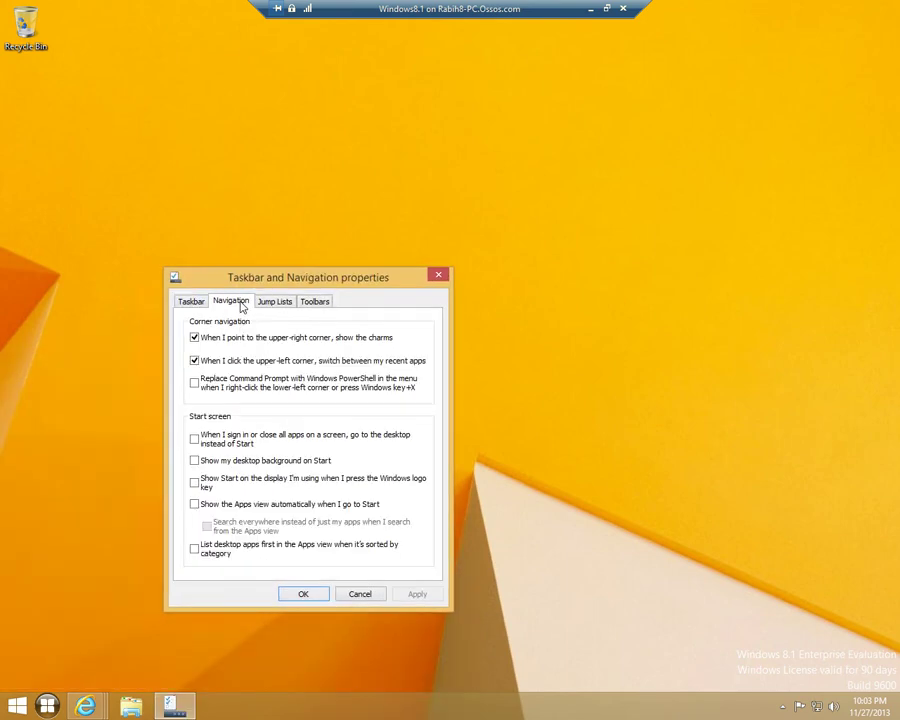
drag(297, 281, 318, 200)
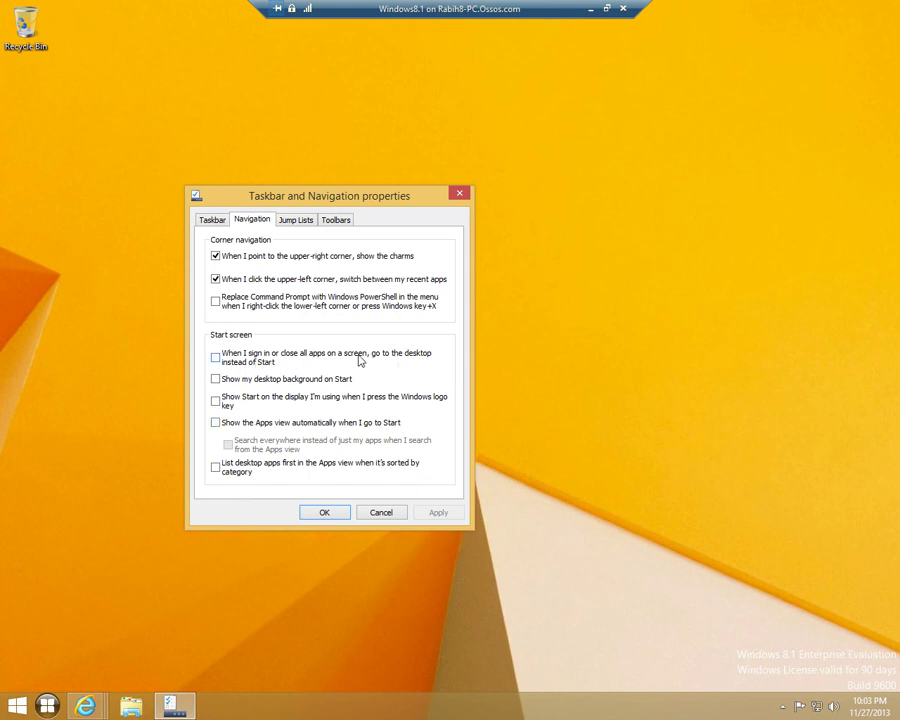
click(301, 357)
click(438, 515)
click(324, 512)
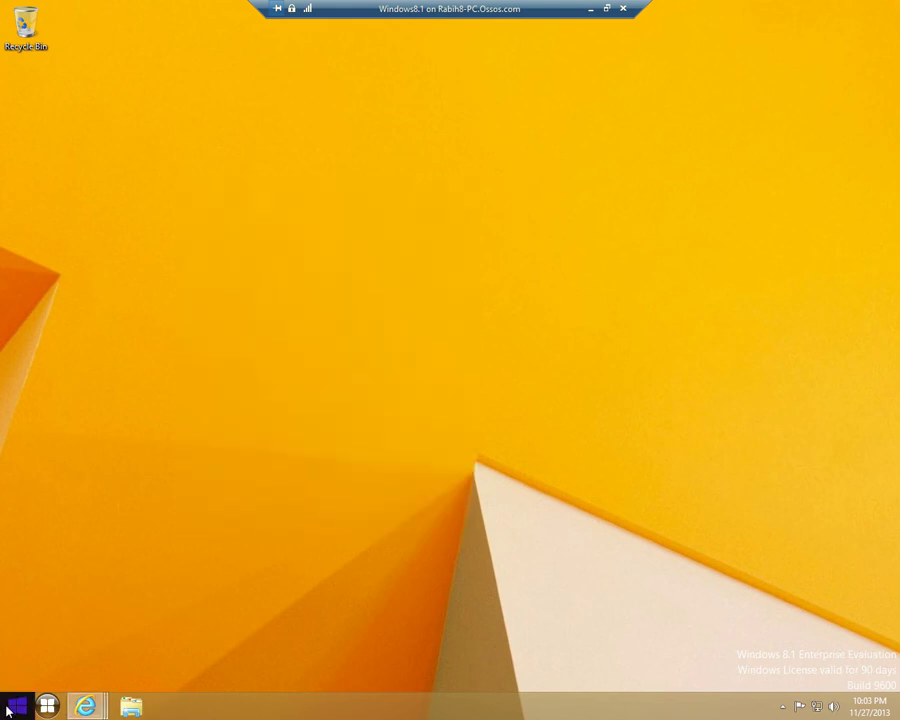
Sign out of Windows 8.1 and sign back in by entering the account password.
right_click(8, 706)
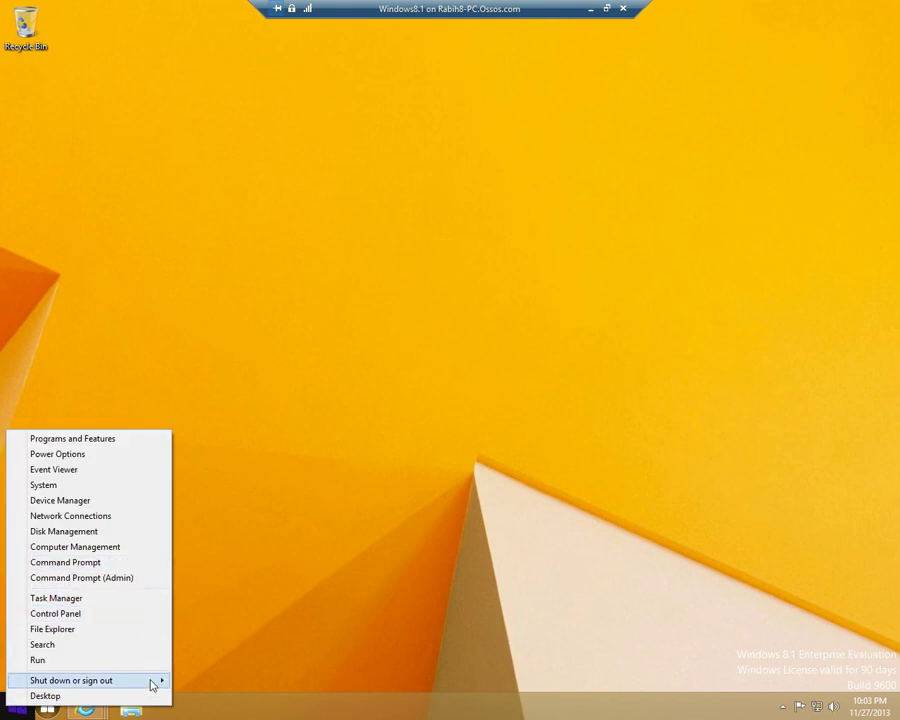
mouse_move(155, 682)
click(212, 650)
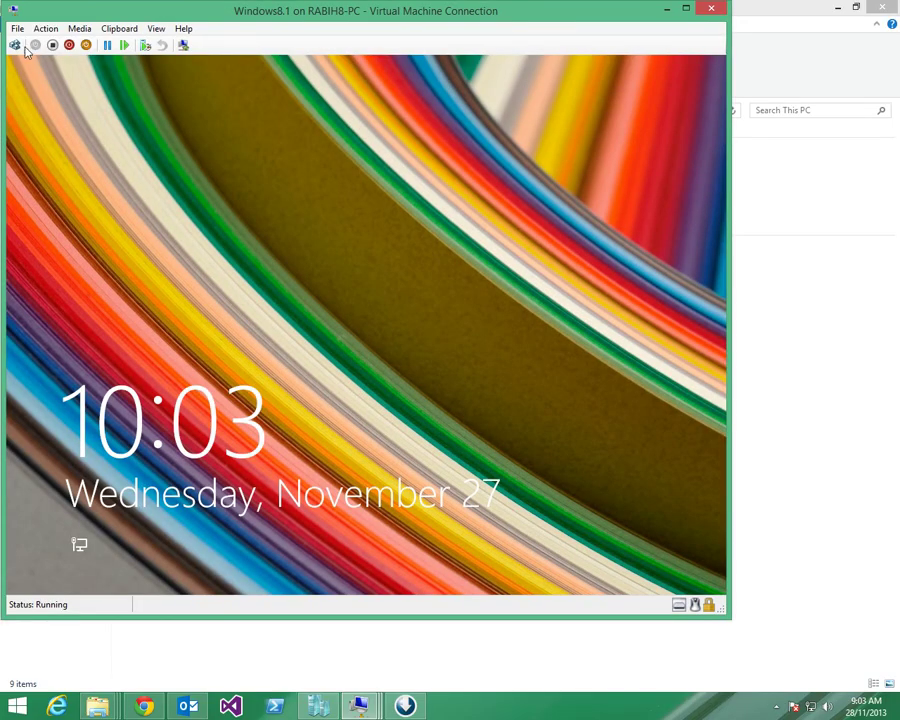
click(390, 311)
text(****)
key(Return)
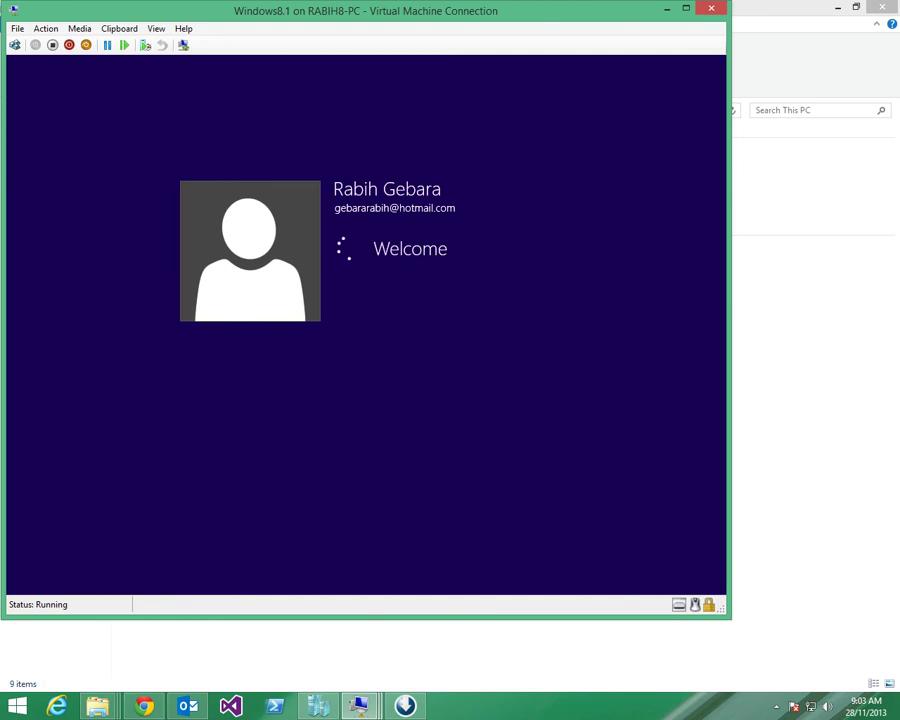
Reposition the virtual machine window, open its Start screen and switch the connection to full screen mode.
drag(378, 16, 463, 20)
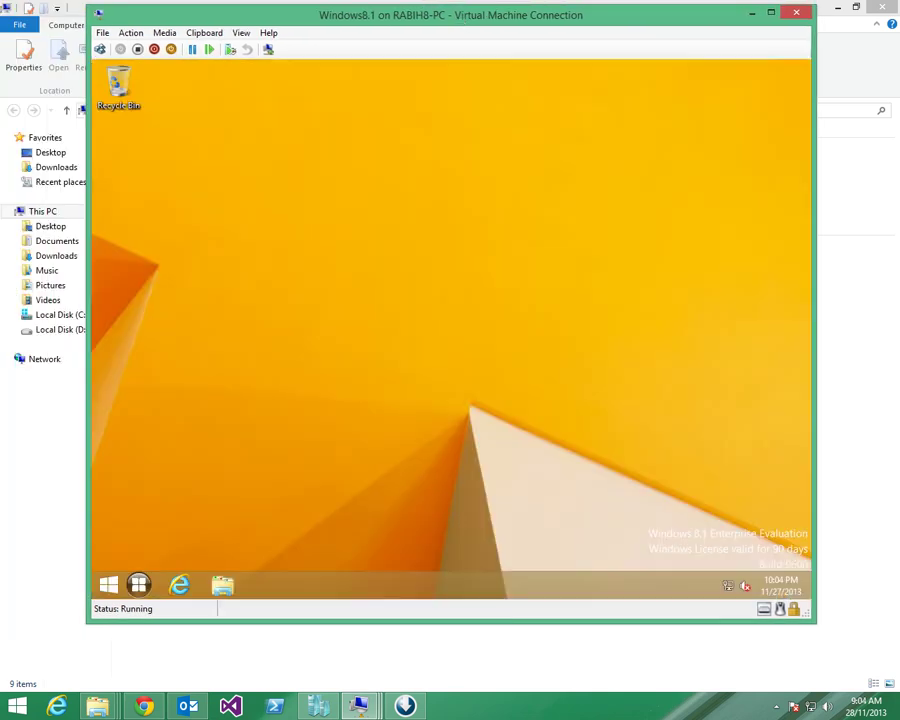
drag(388, 22, 372, 35)
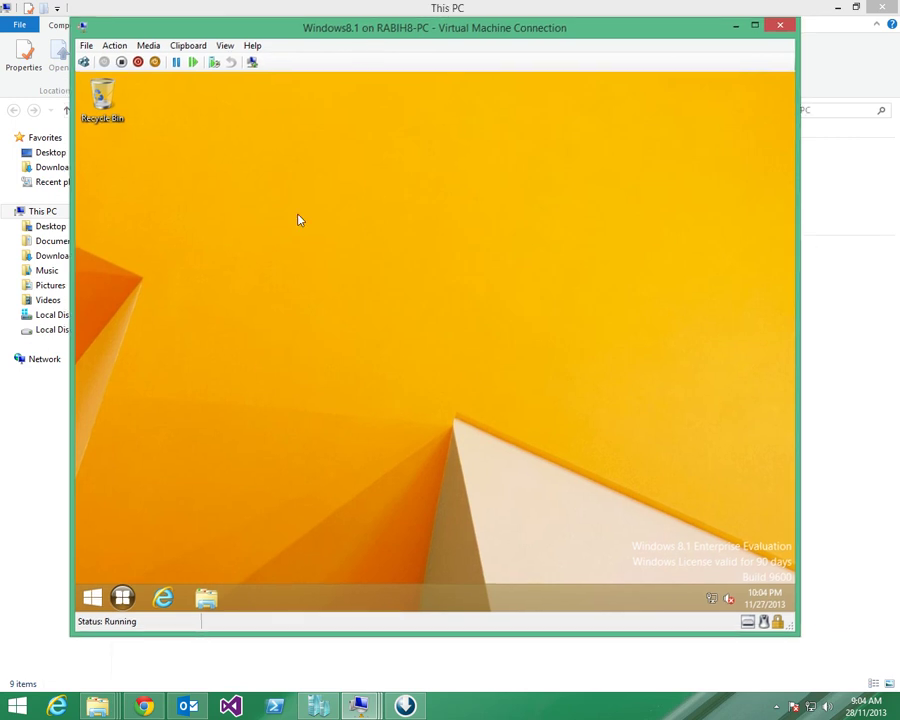
click(97, 602)
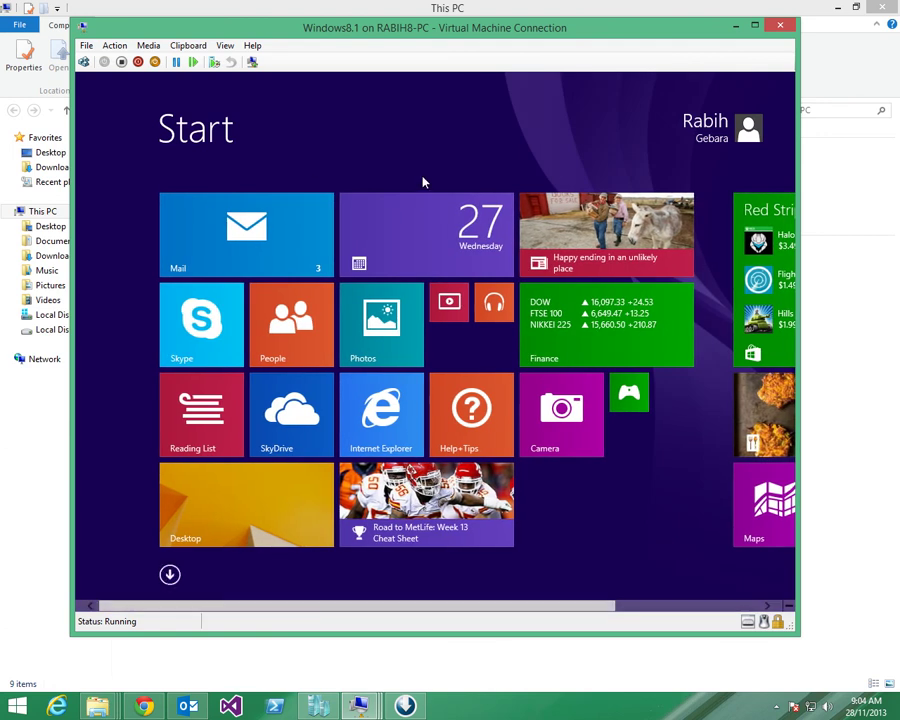
click(225, 45)
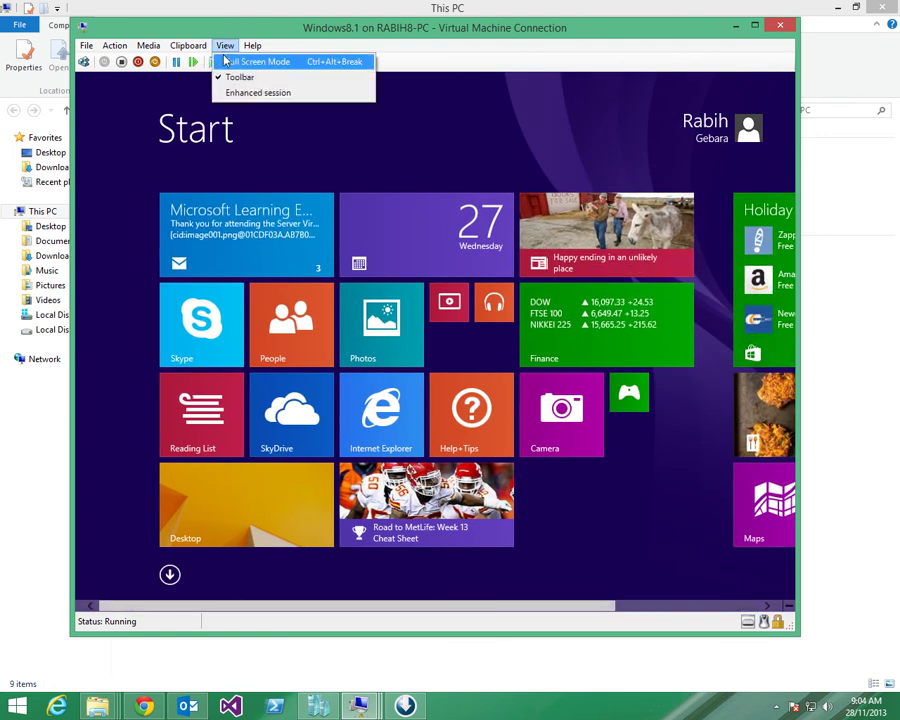
click(250, 58)
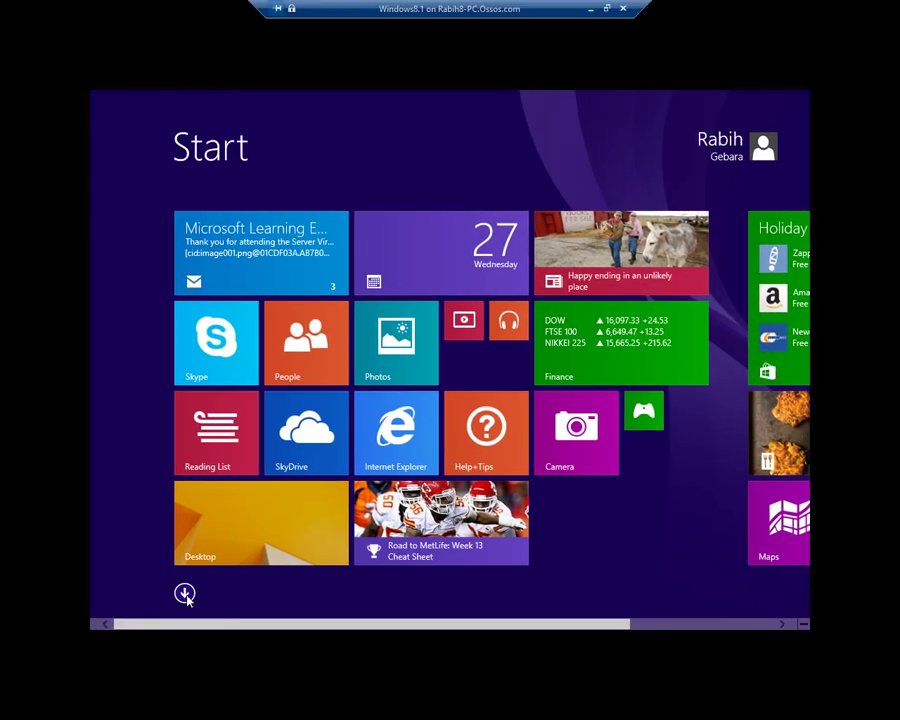
Look through the Start screen and its Apps view, then go back to the desktop.
scroll(470, 629, down, 3)
scroll(360, 626, up, 3)
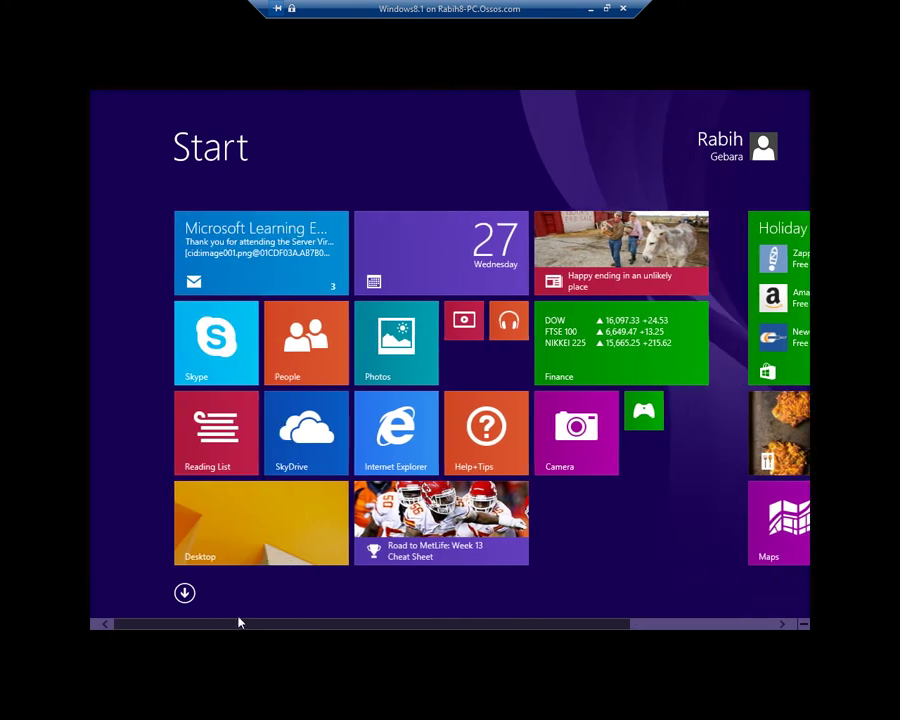
click(184, 593)
drag(376, 625, 251, 649)
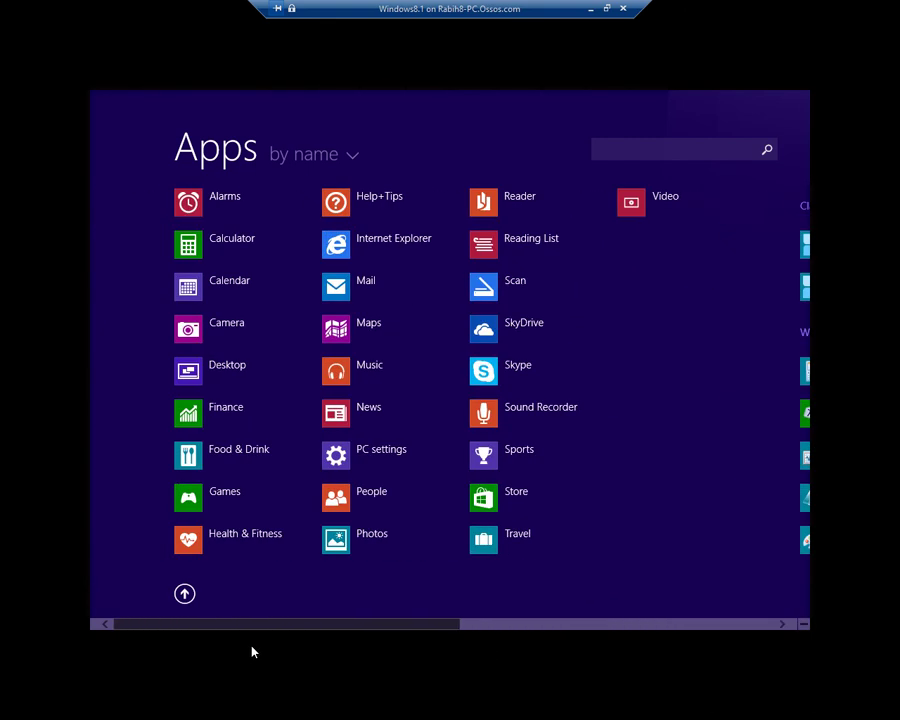
click(184, 593)
click(236, 540)
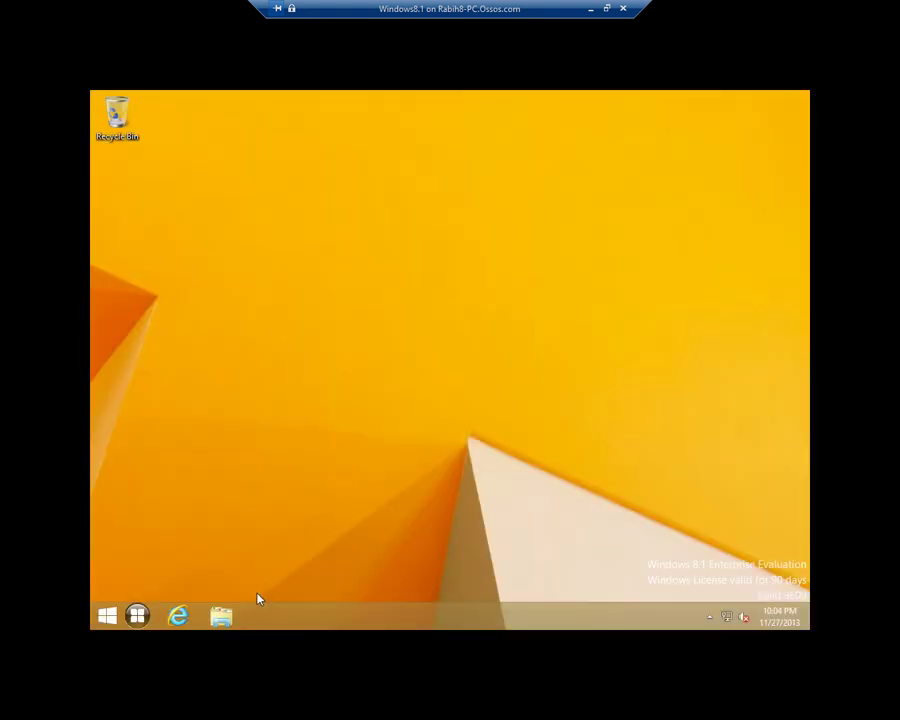
Enable showing the Apps view automatically when going to Start in the taskbar's Navigation properties and accept the change.
right_click(280, 623)
click(299, 608)
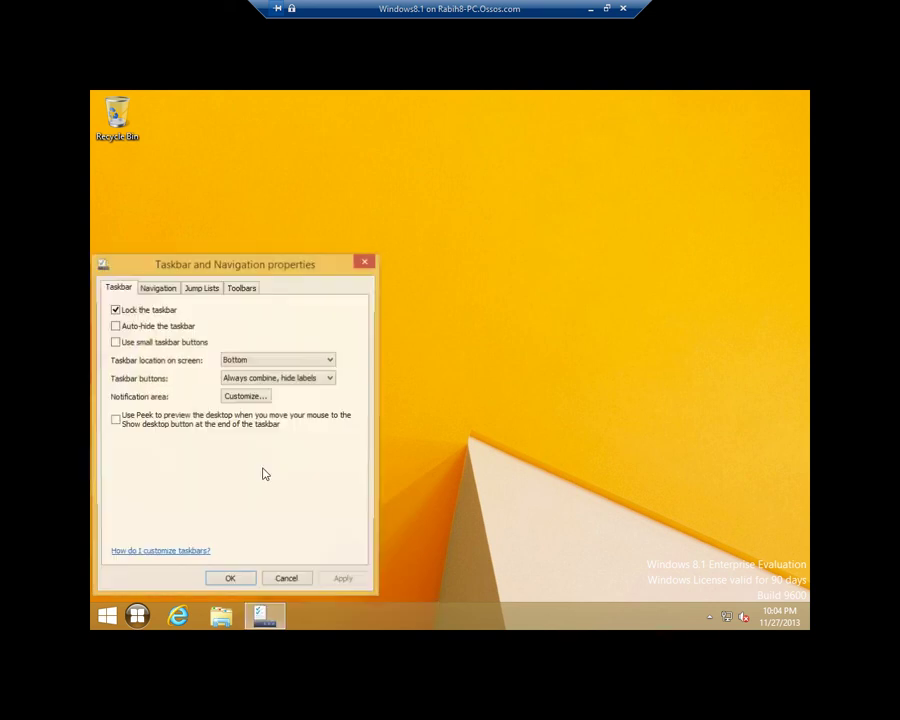
click(170, 288)
drag(207, 264, 293, 184)
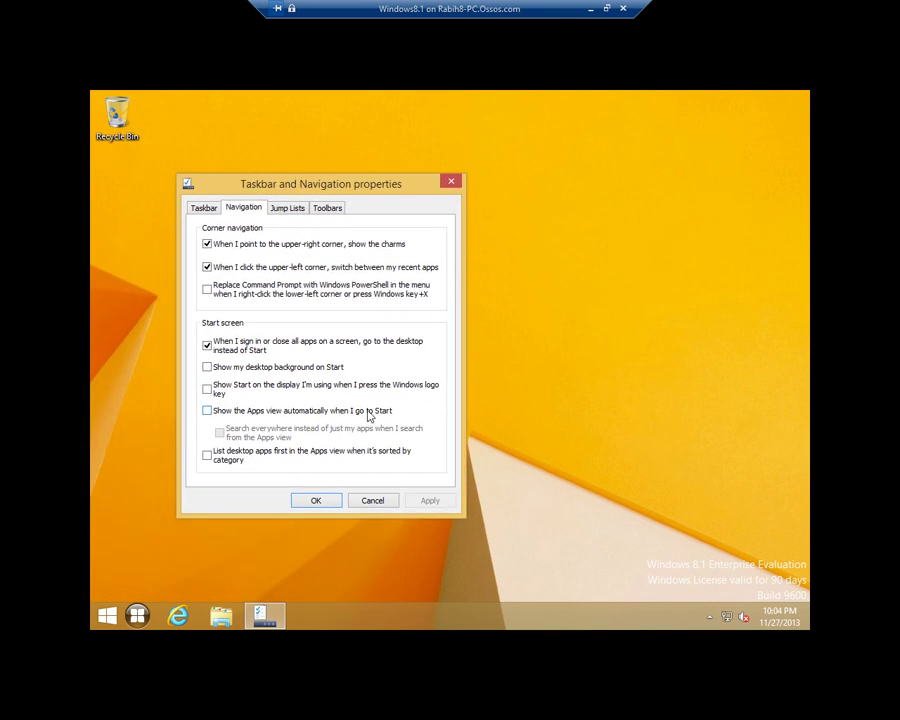
click(335, 412)
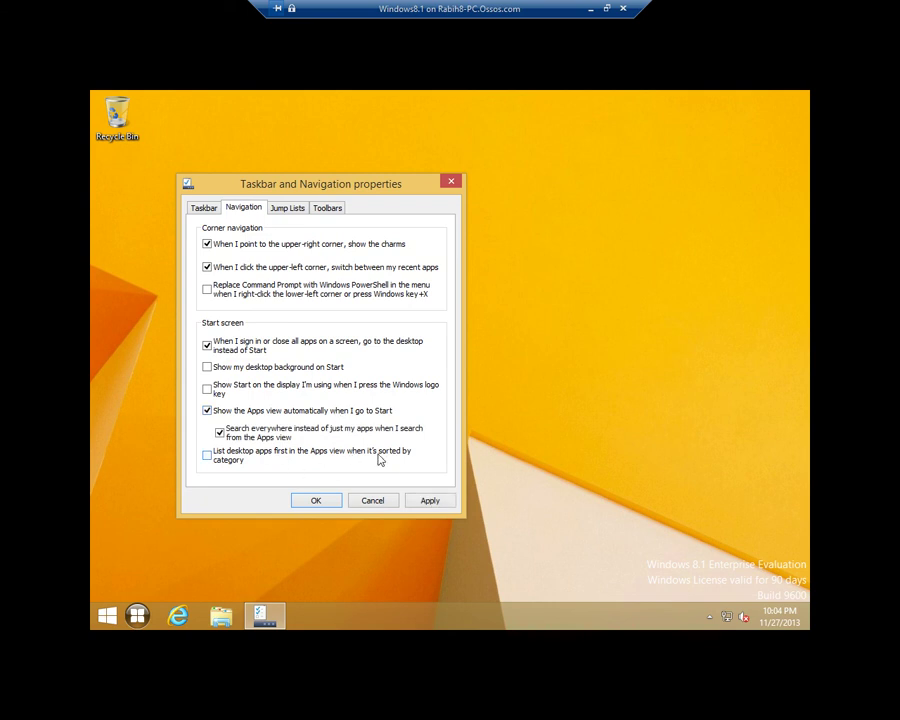
click(316, 501)
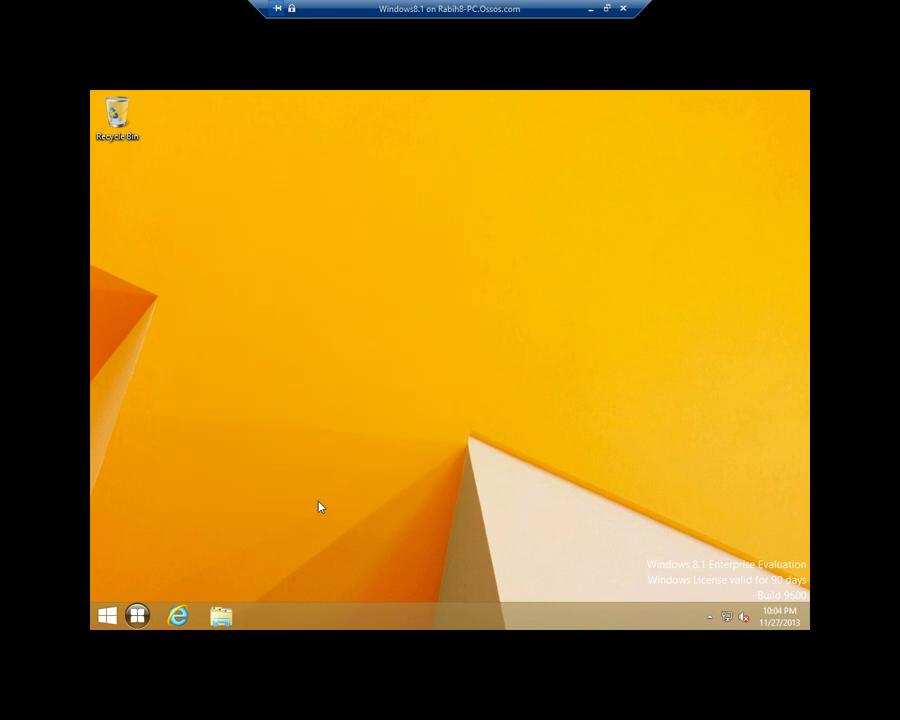
Sign out again to test the Apps view setting and log back in with the account password.
right_click(106, 614)
mouse_move(266, 597)
click(310, 559)
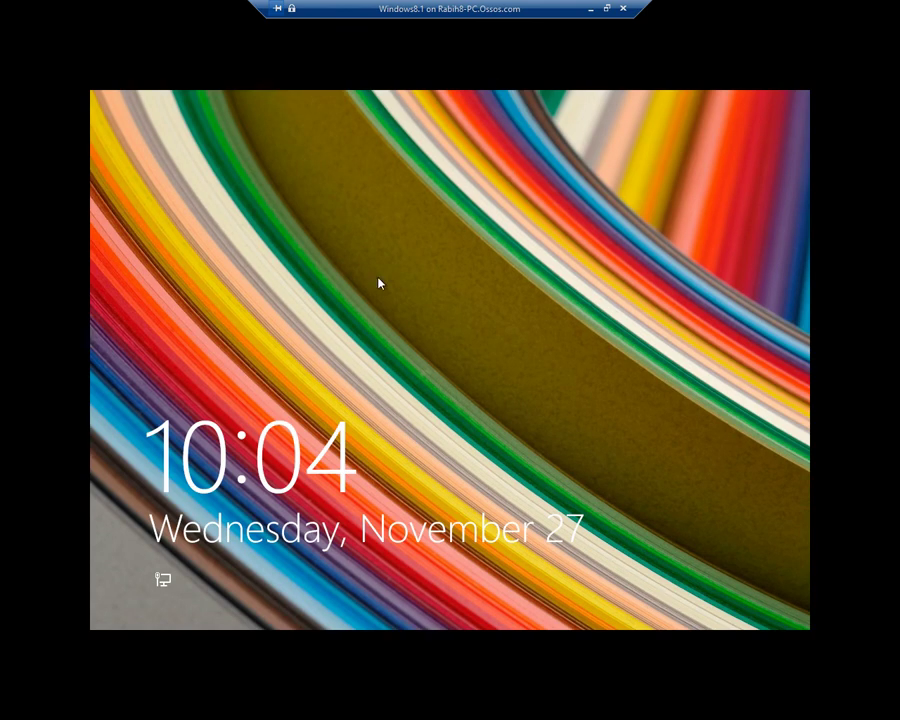
click(318, 416)
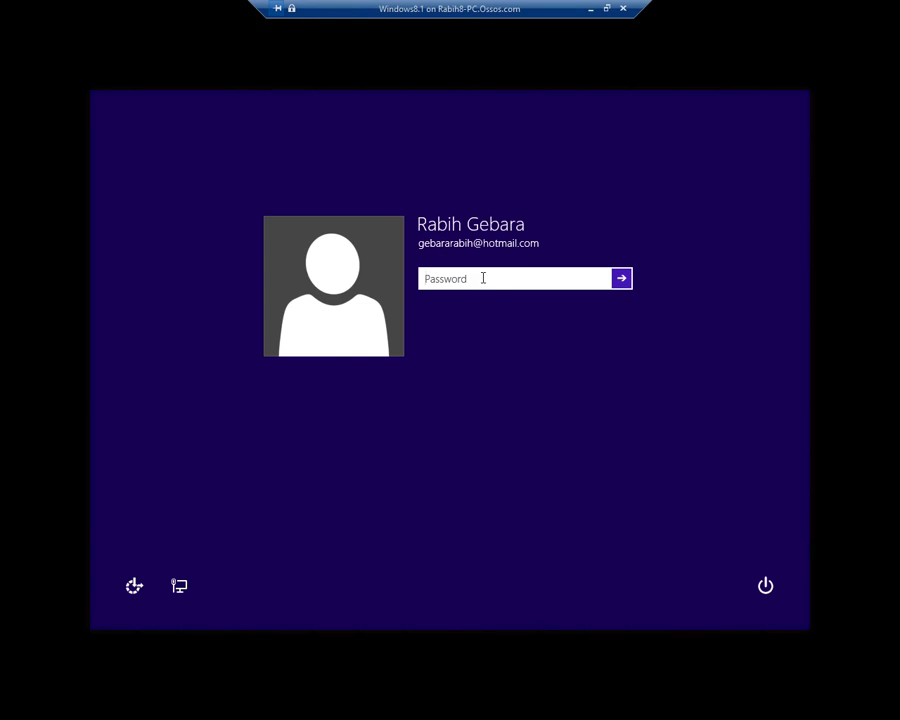
text(•••)
key(Return)
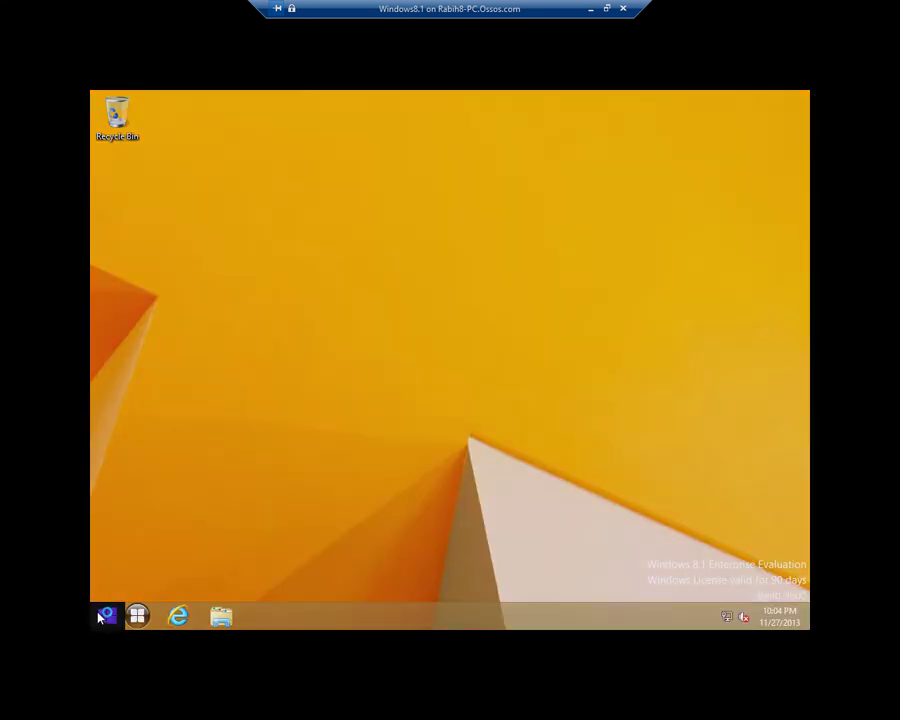
Open Start to its Apps view, look through the list and try sorting it by category and by date installed.
click(106, 614)
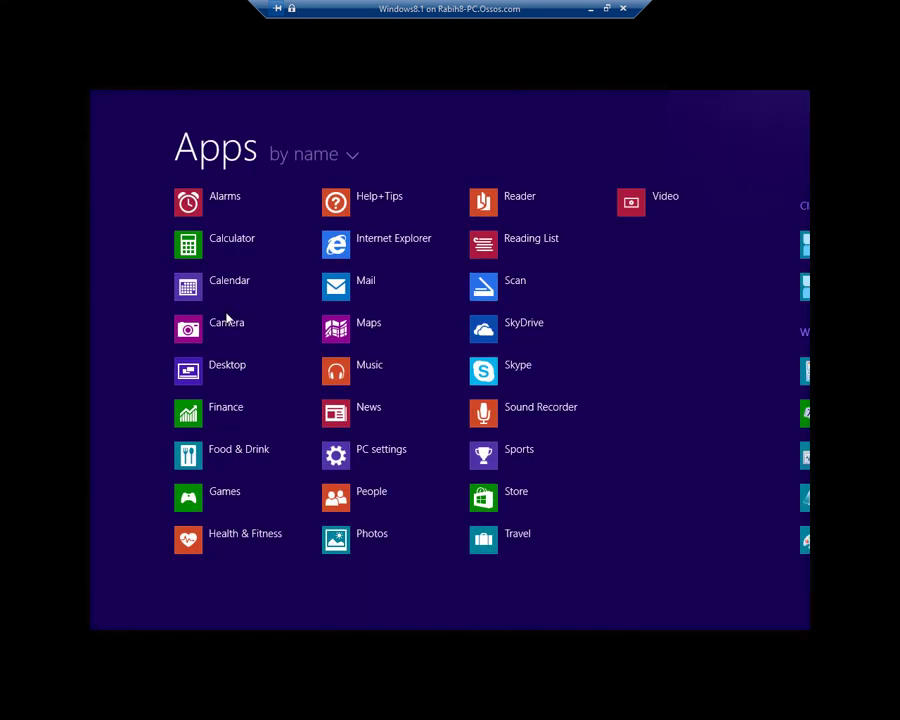
drag(442, 626, 257, 591)
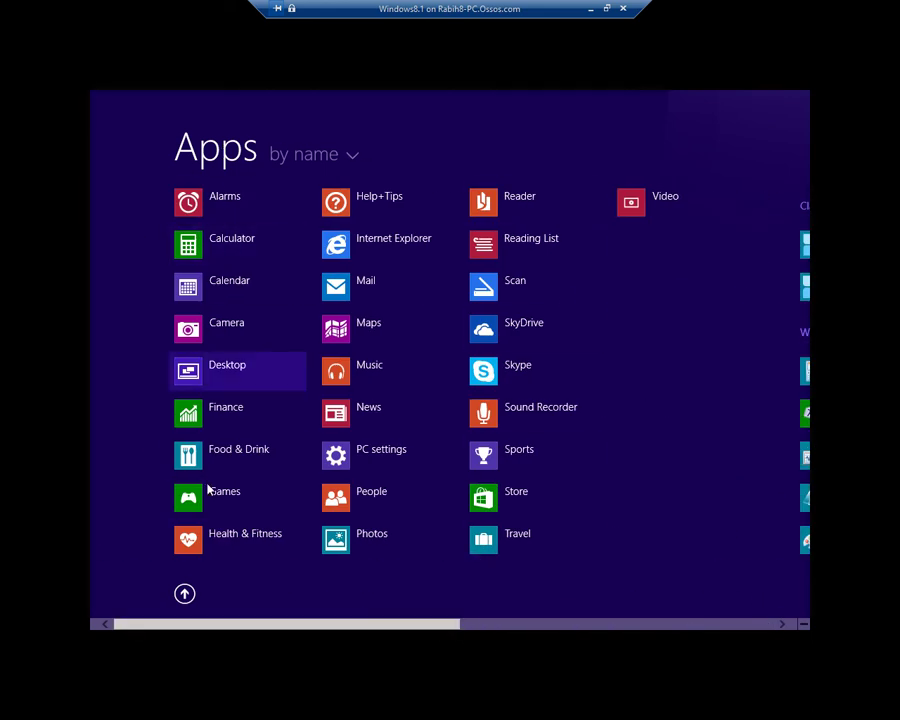
click(351, 157)
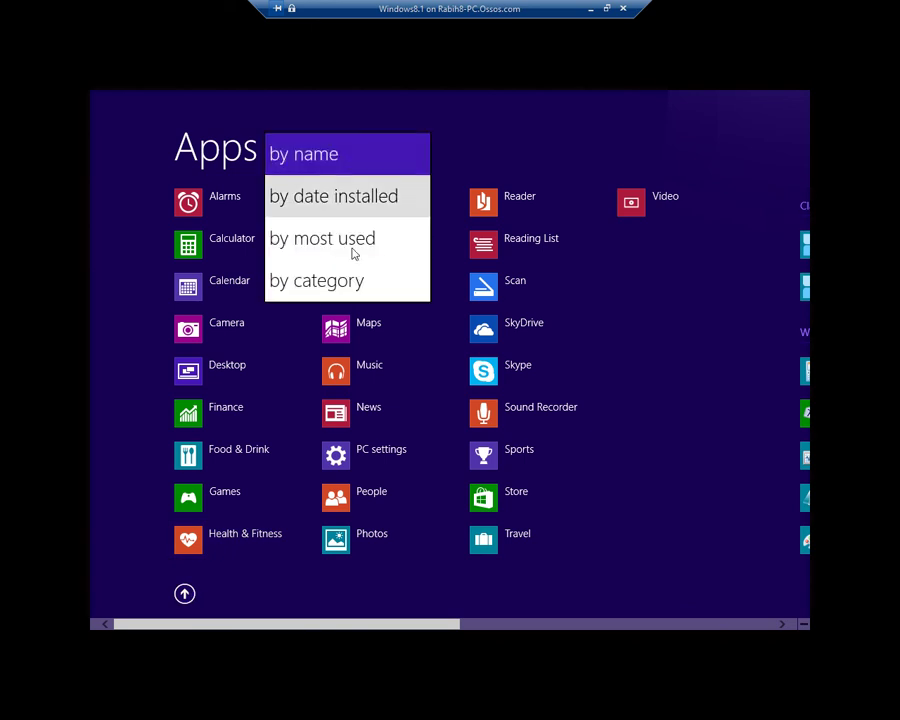
click(353, 281)
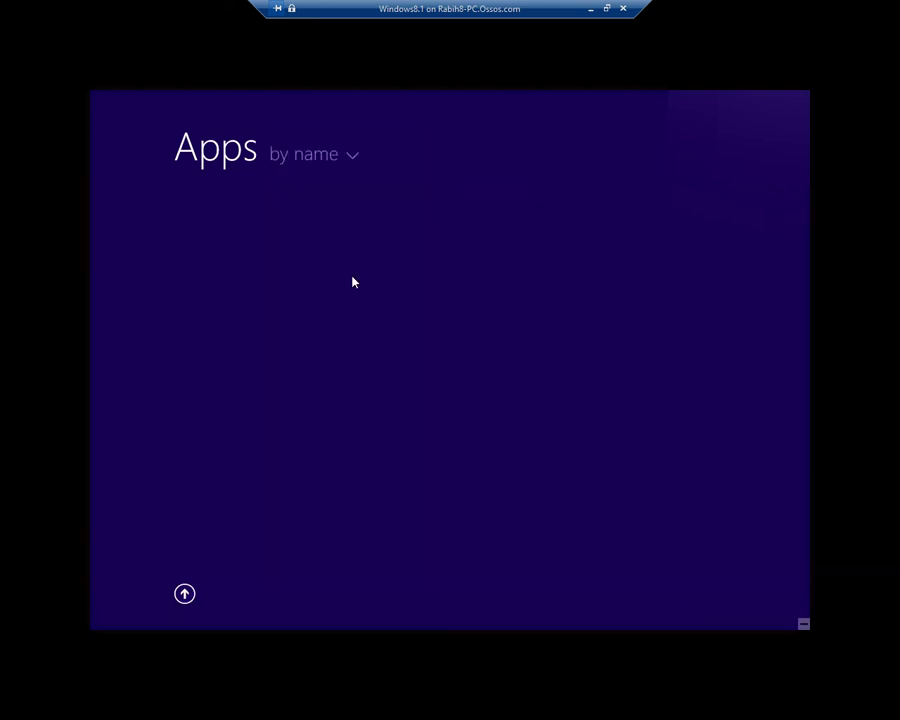
click(372, 155)
click(372, 196)
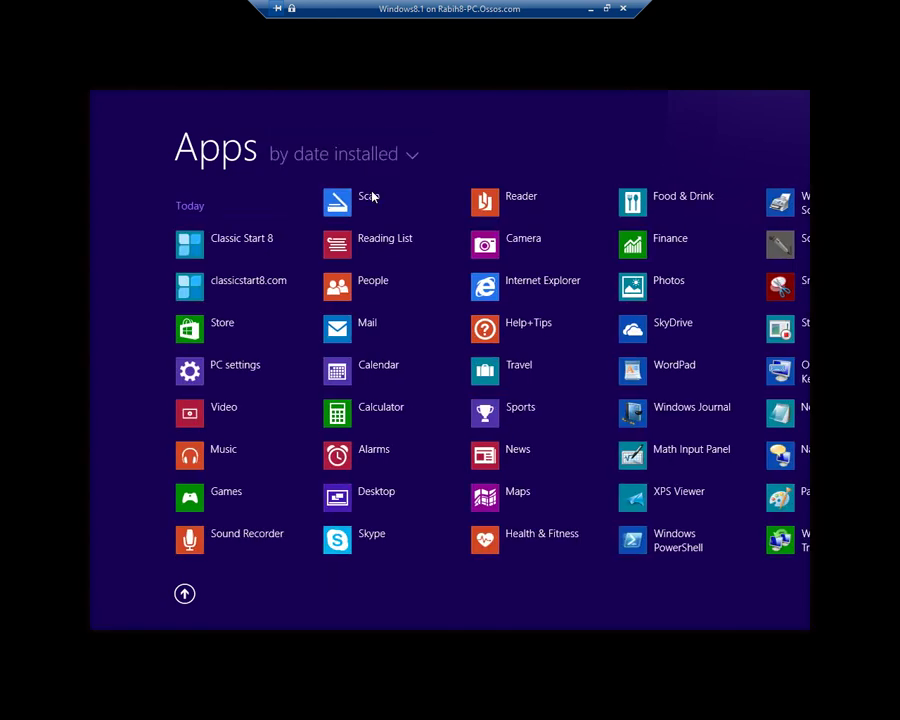
Compare the Apps list sorted by most used and by category, then set it back to sorting by name.
click(405, 160)
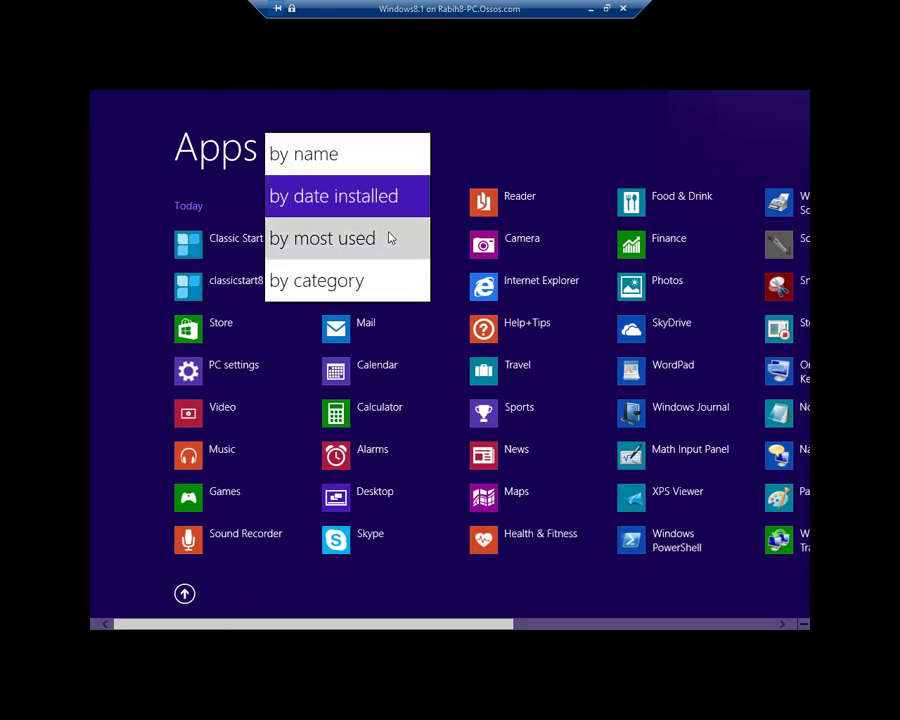
click(392, 237)
click(388, 160)
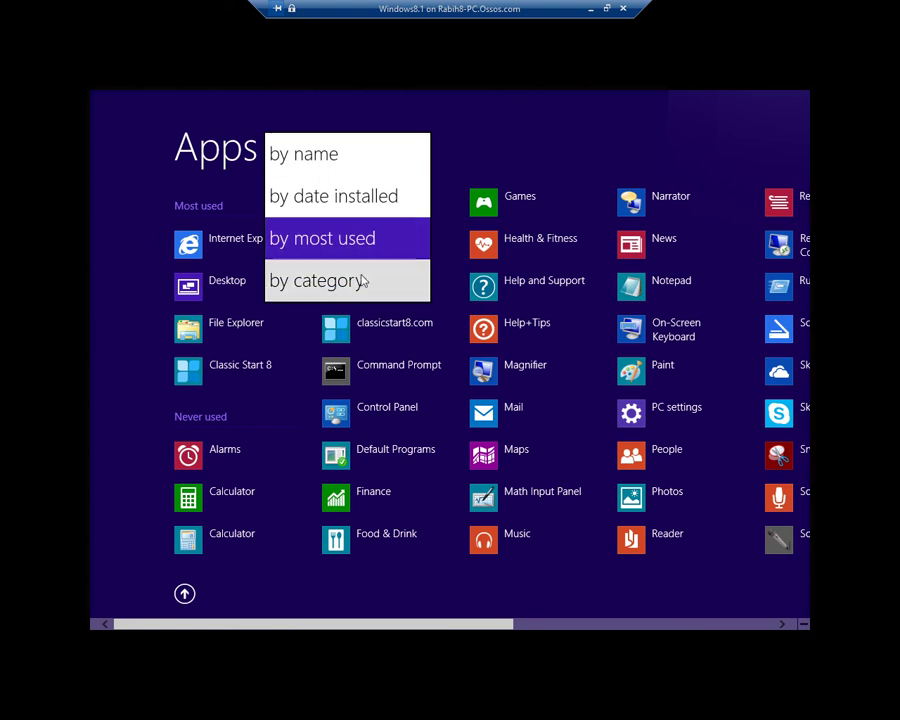
click(360, 279)
click(382, 158)
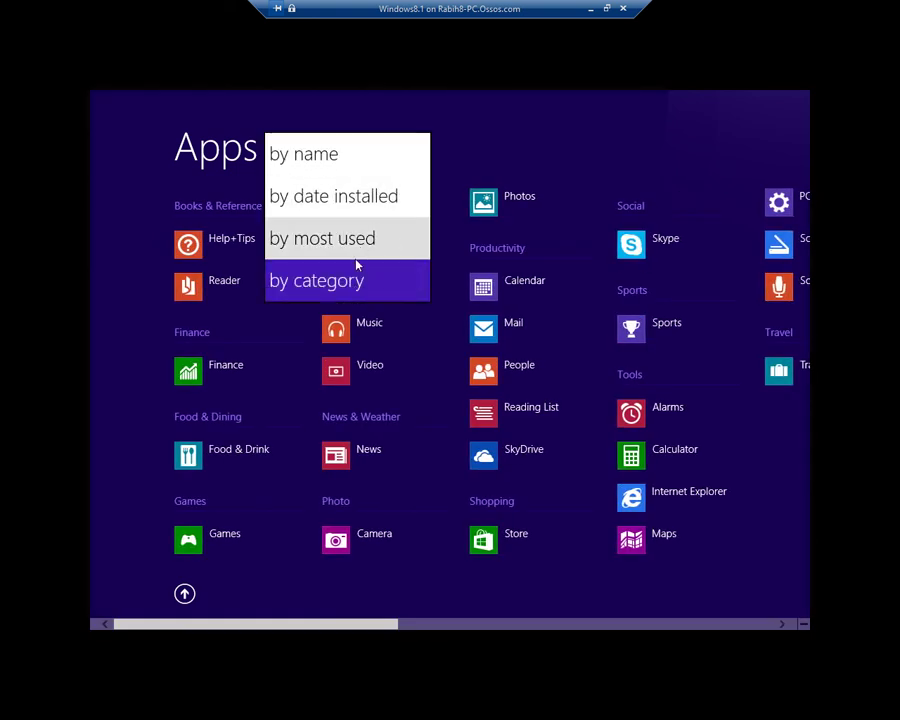
click(366, 241)
click(348, 155)
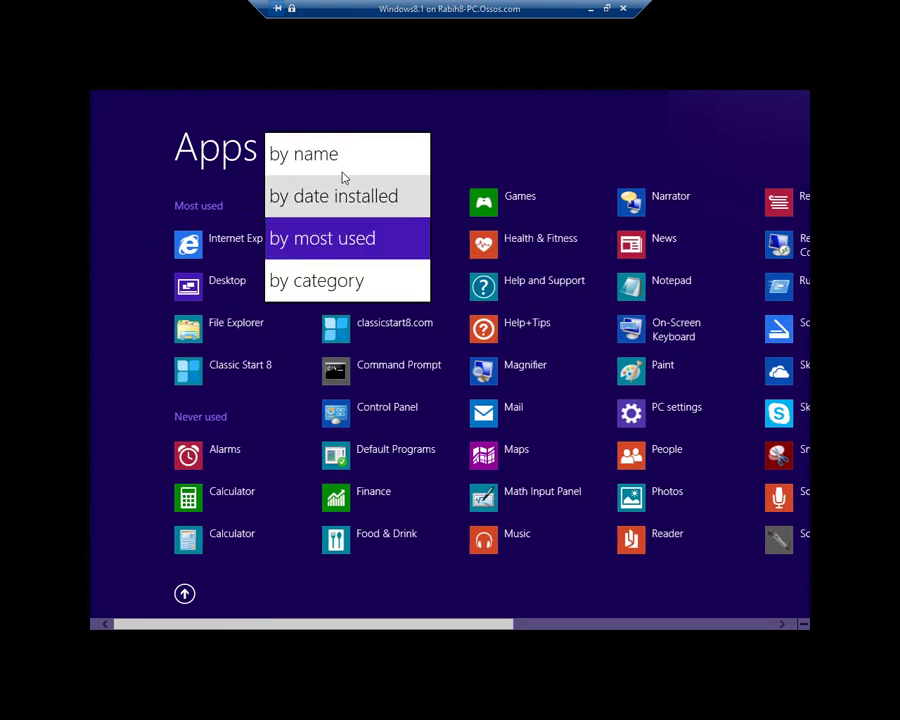
click(342, 168)
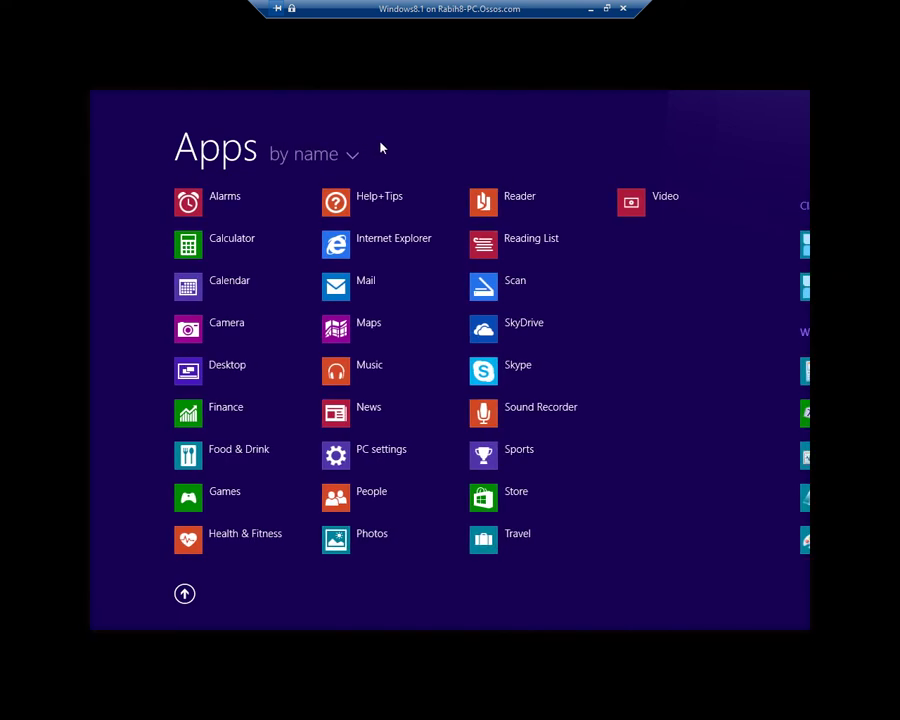
Go from the Apps view to the Start tiles and the desktop, and reopen Start to look at the Apps list.
click(184, 593)
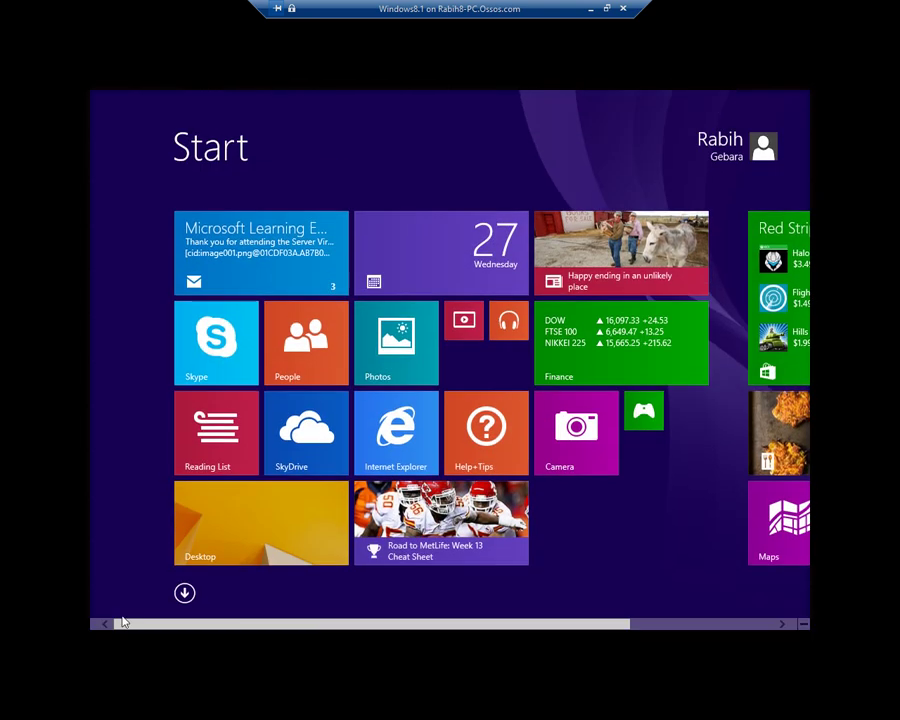
click(224, 523)
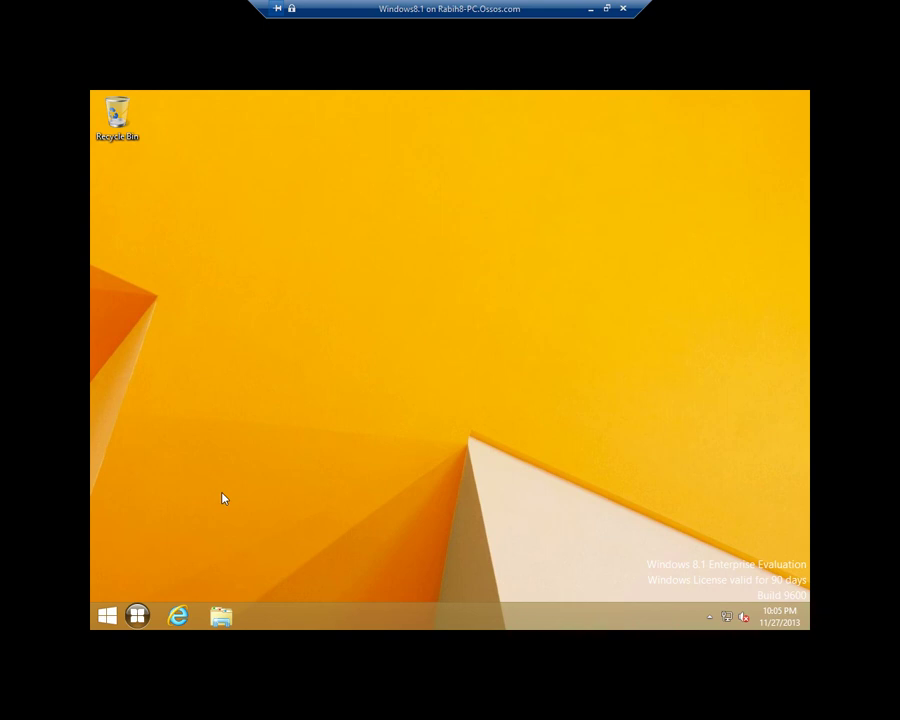
click(107, 616)
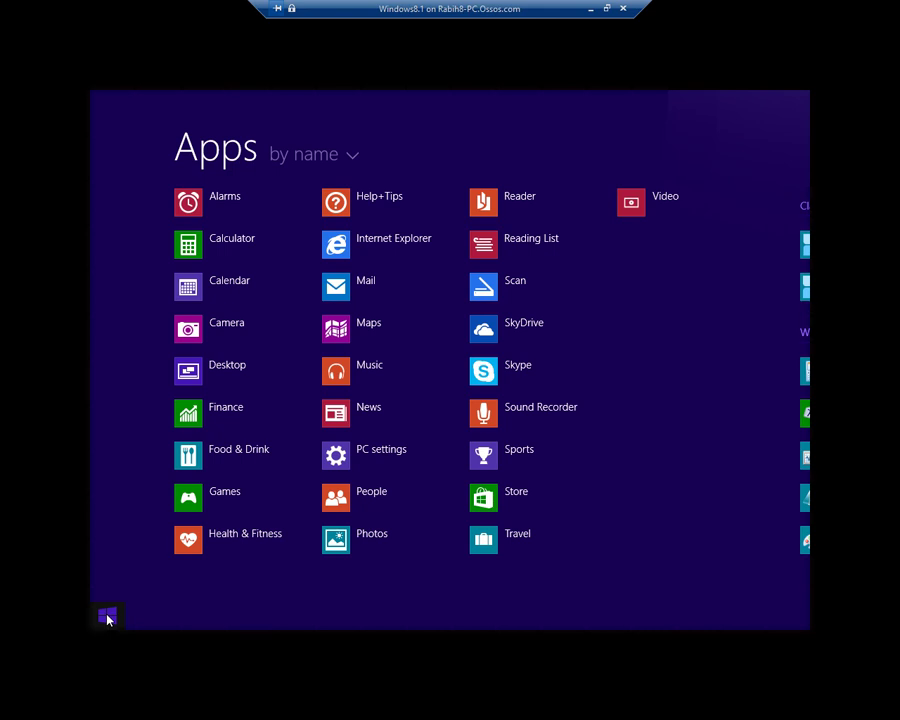
scroll(338, 637, down, 3)
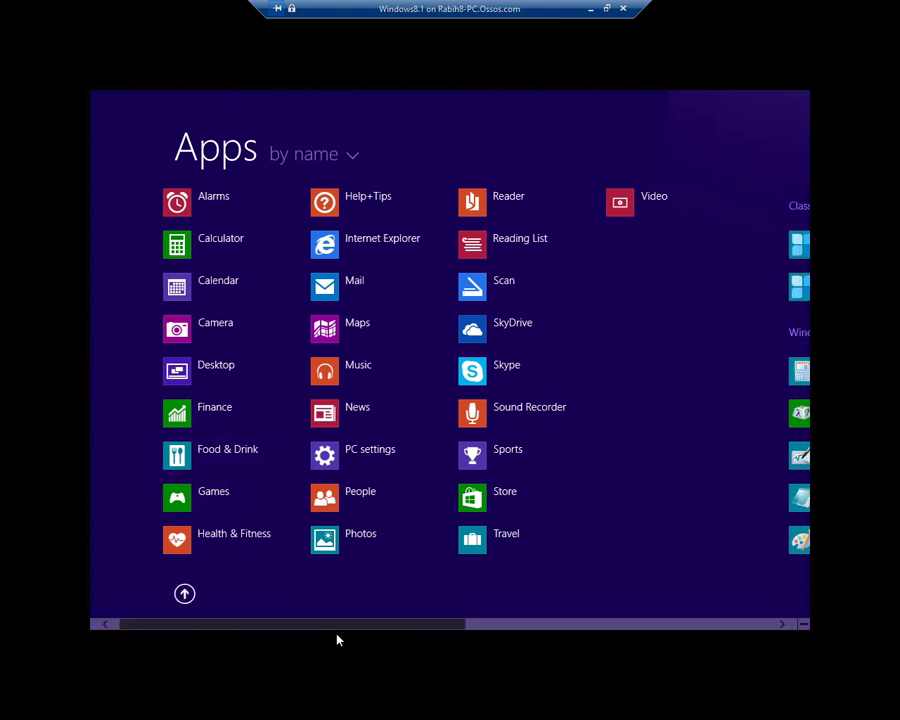
drag(439, 630, 70, 601)
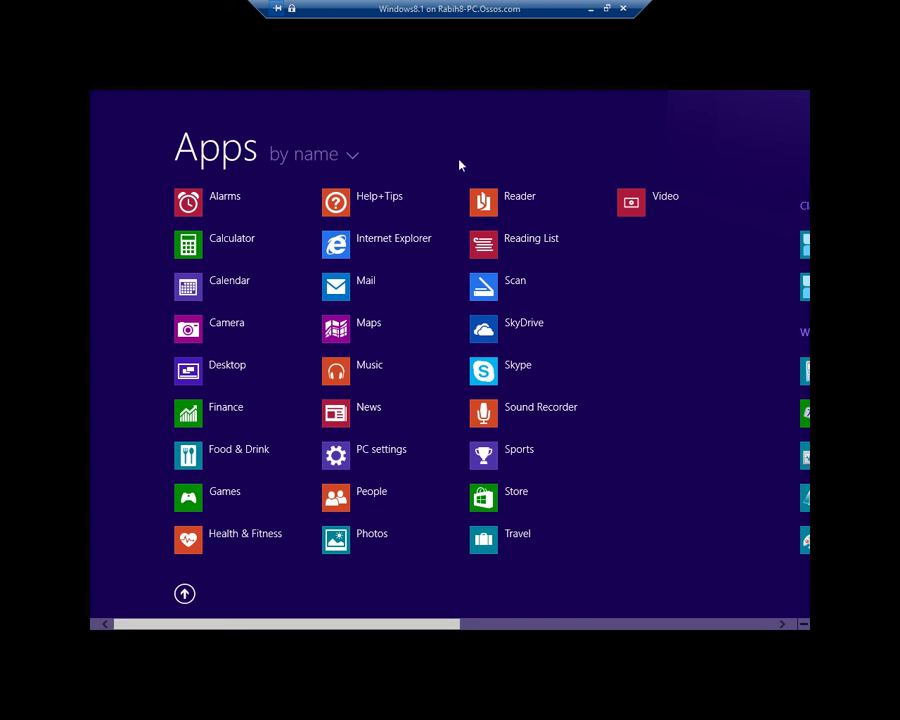
Search for Task Manager from the Apps view, open it with more details to examine the running processes, and close it.
text(task Manager)
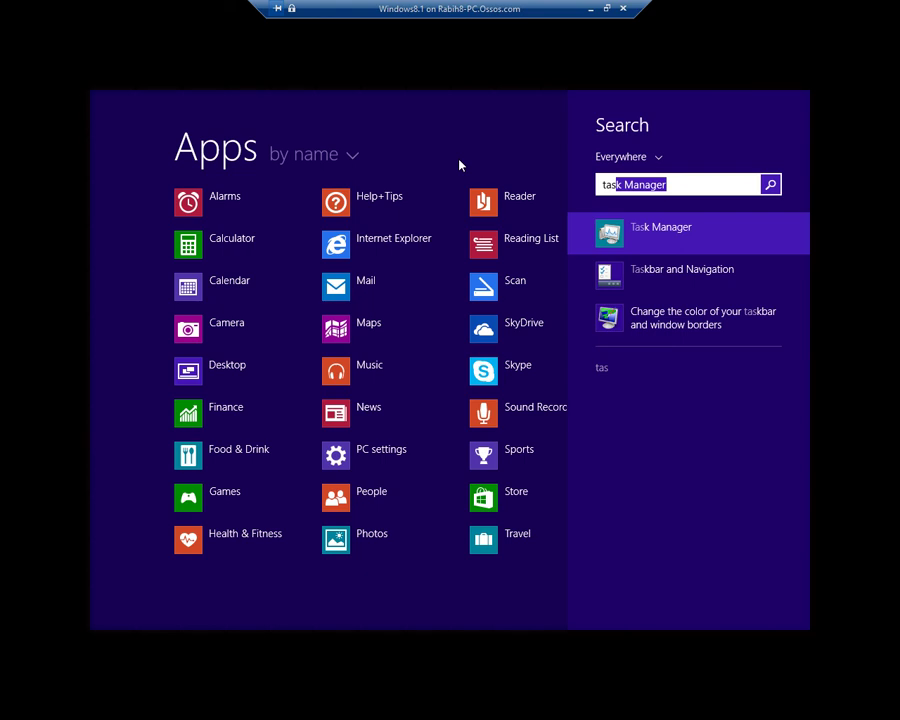
click(731, 237)
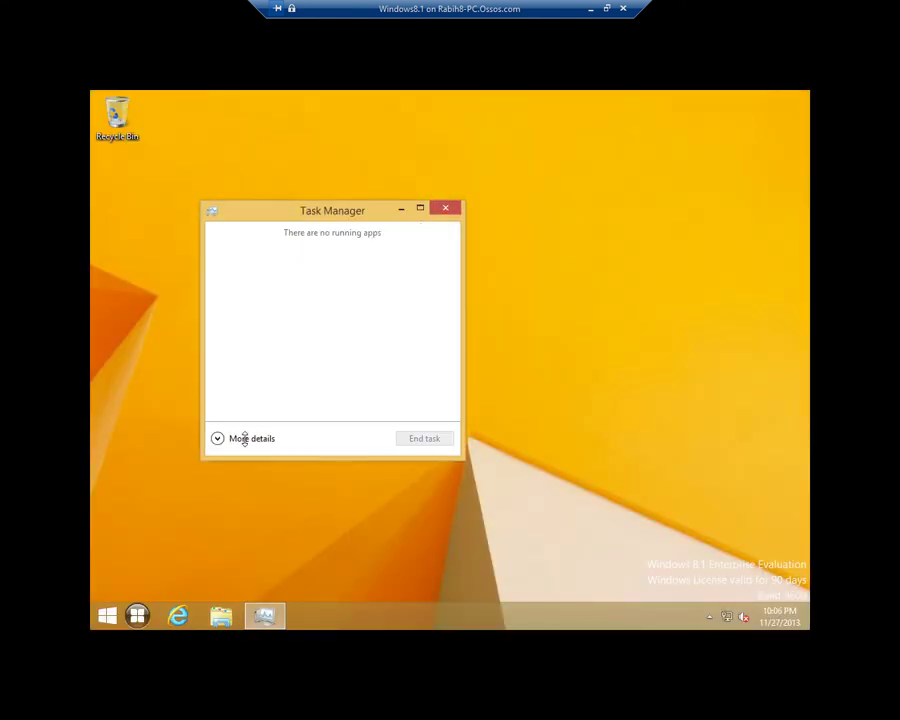
drag(332, 211, 343, 158)
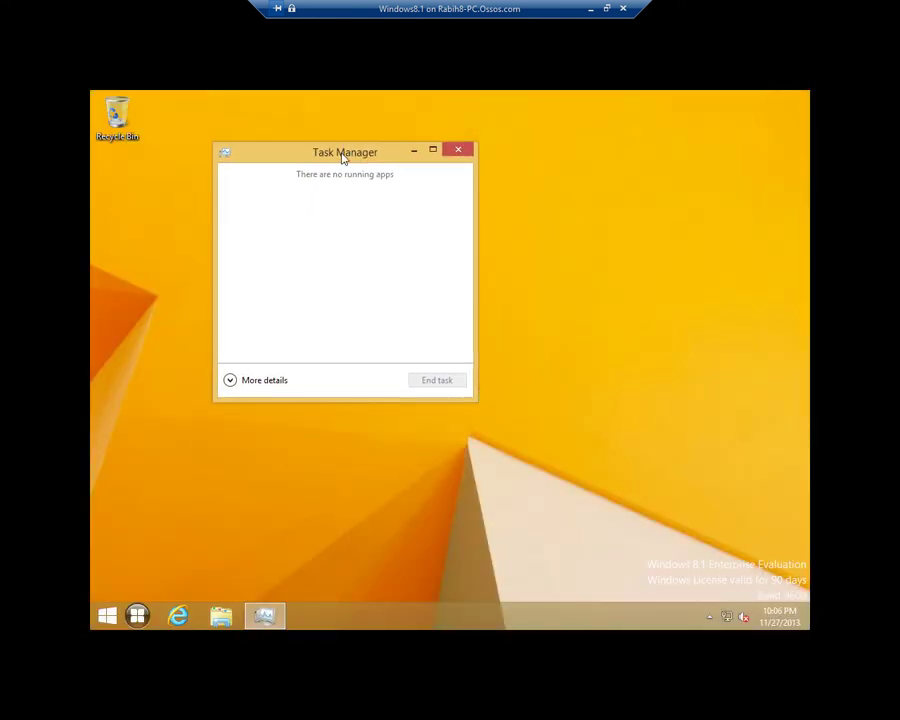
click(236, 382)
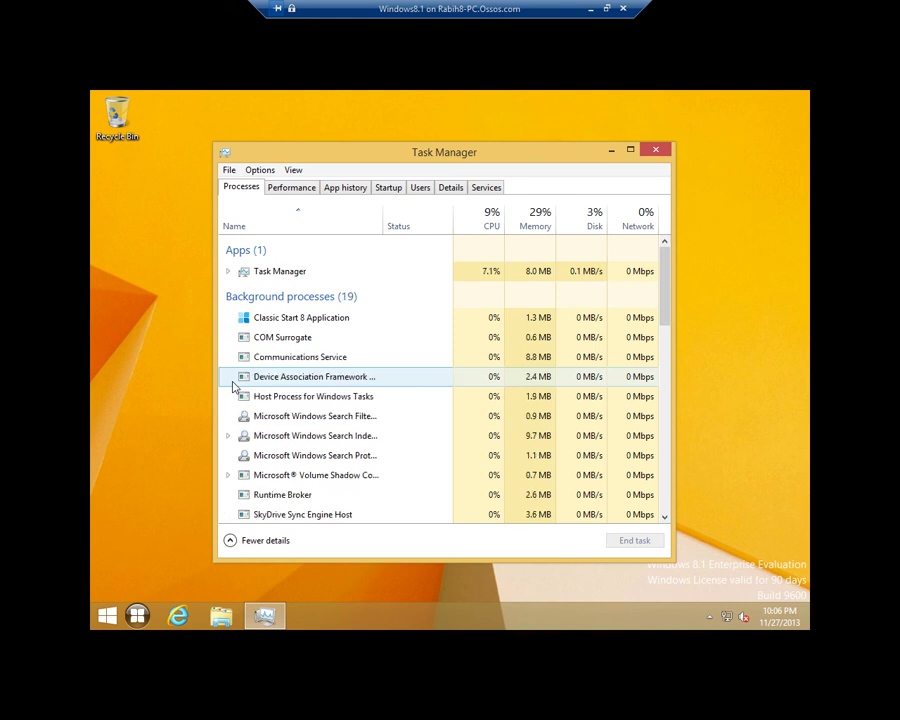
click(655, 149)
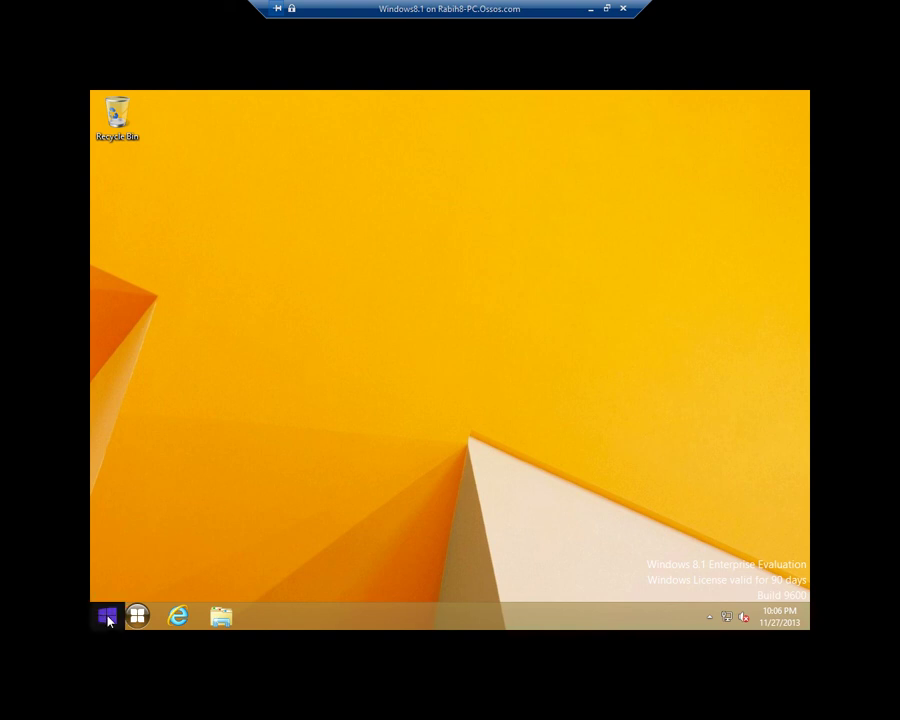
Minimize the virtual machine session and show the hidden notification area icons on the host computer.
click(588, 10)
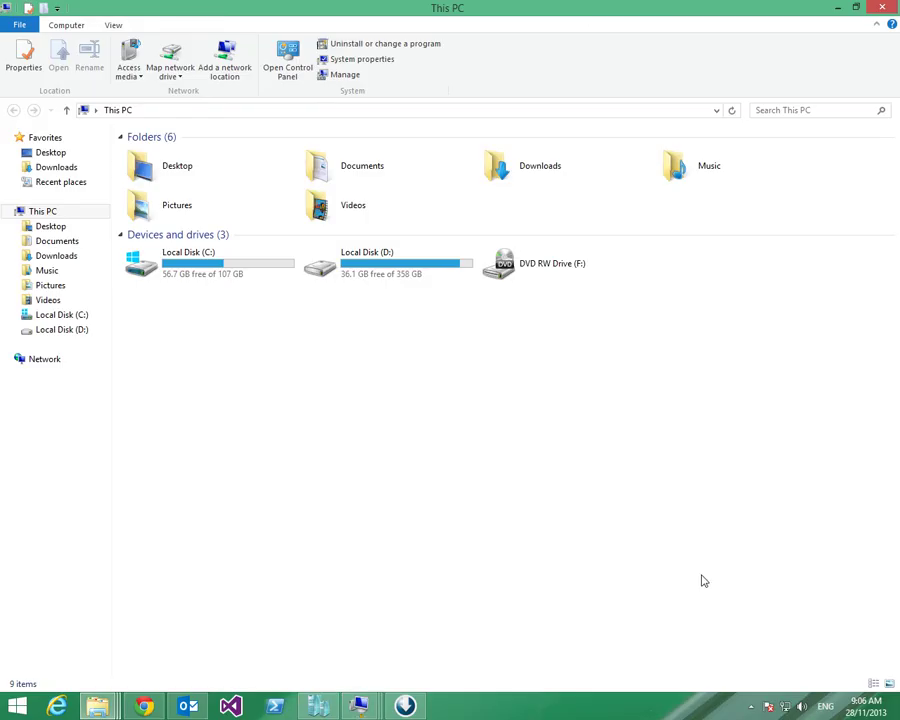
click(750, 706)
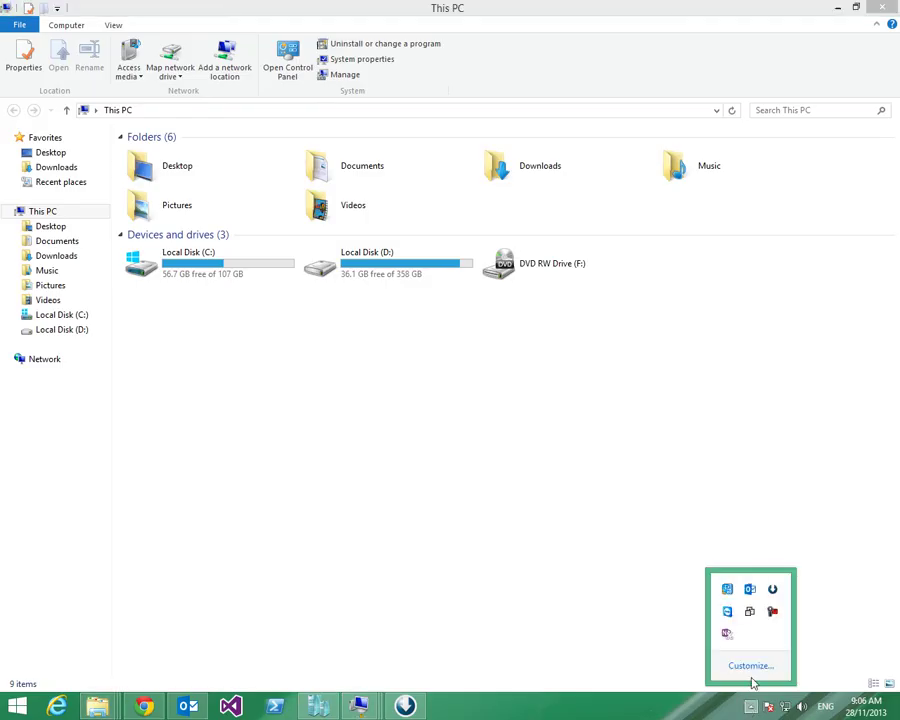